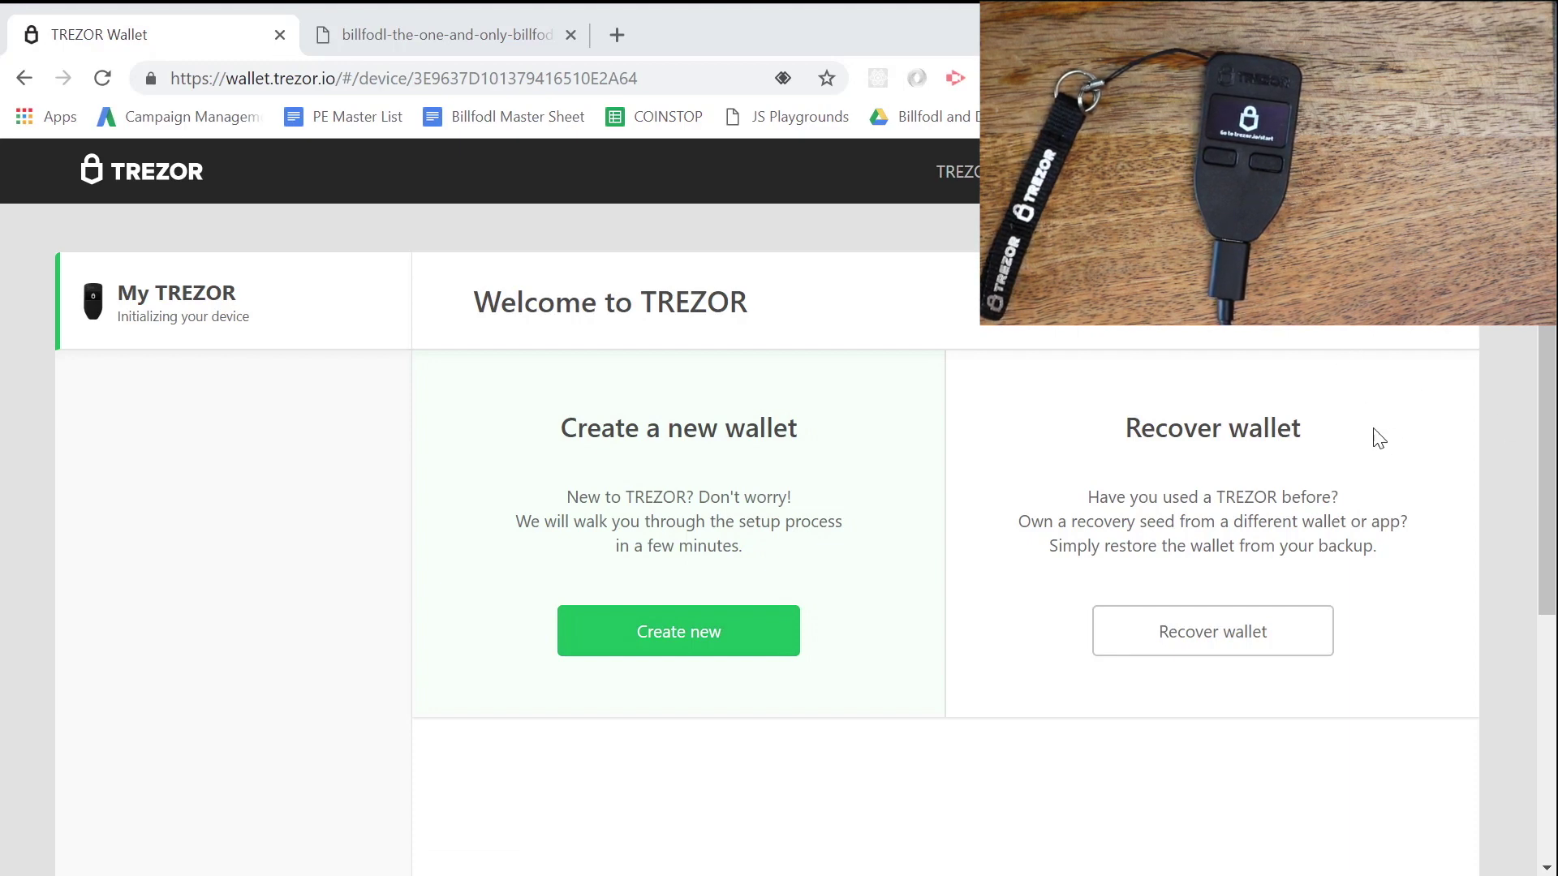
Start recovering an existing wallet from a 24-word recovery seed with advanced recovery enabled
click(1232, 652)
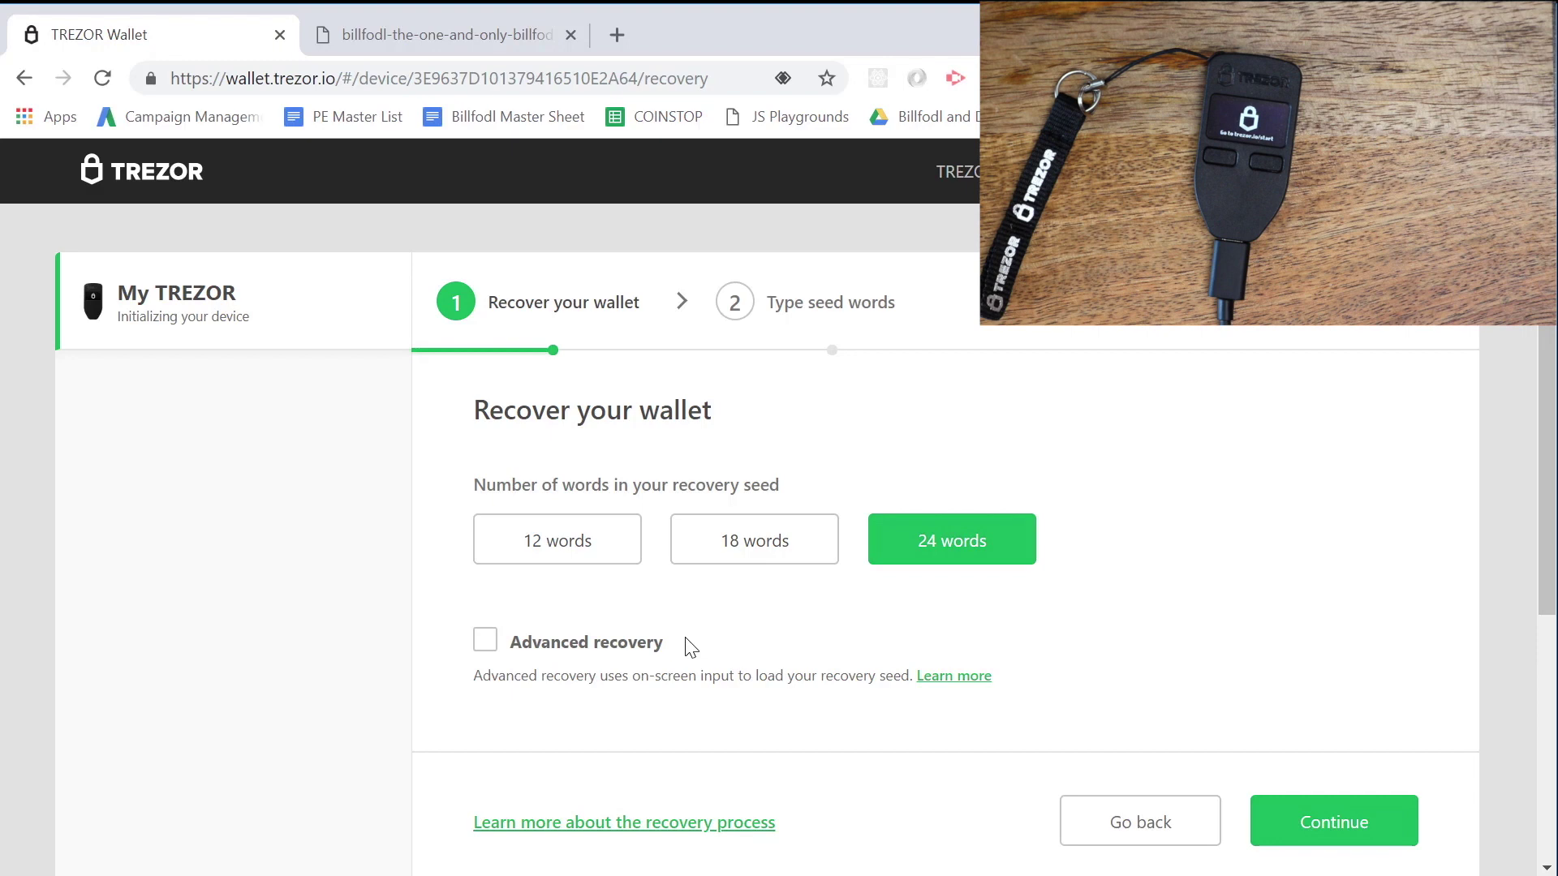
scroll(697, 637, down, 1)
scroll(501, 581, up, 1)
click(484, 649)
scroll(1018, 639, down, 3)
click(1318, 605)
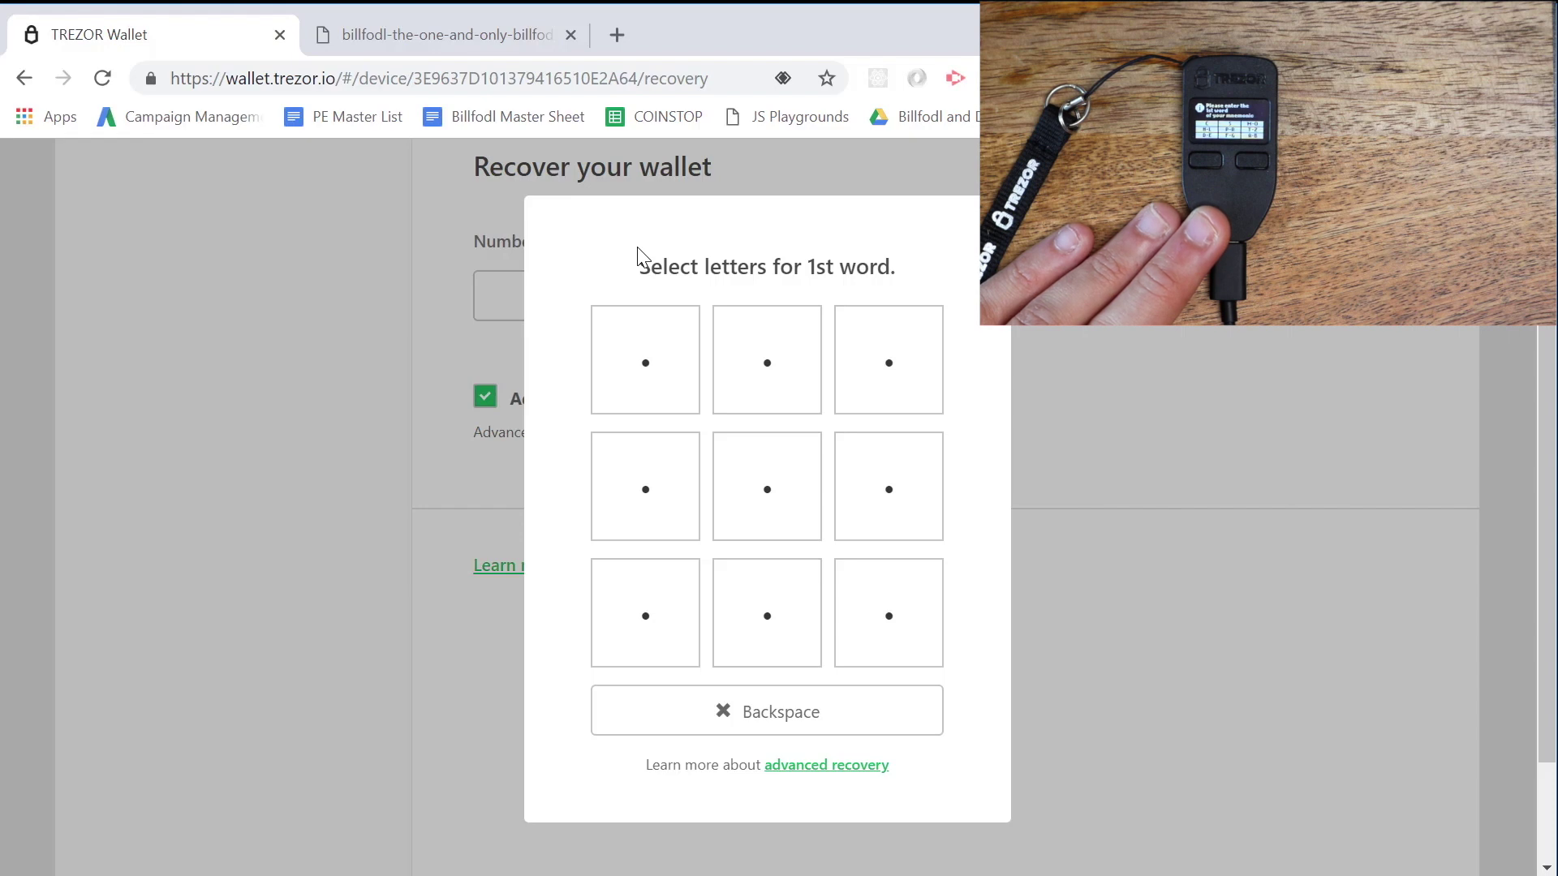
Enter the 1st word of the recovery seed on the blind letter grid, following the device display
click(676, 371)
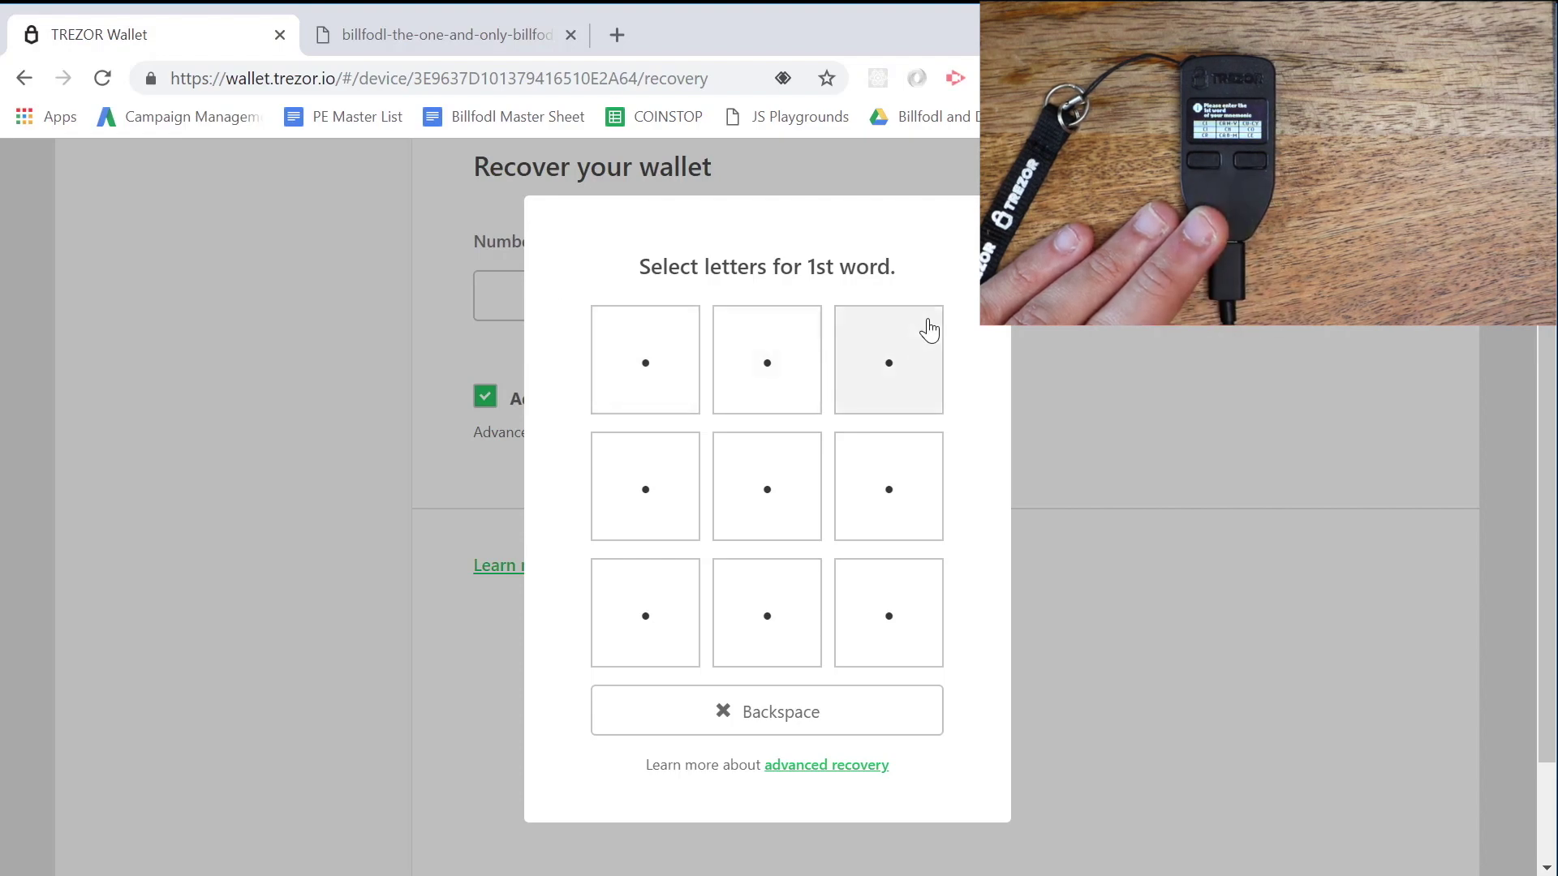
click(900, 349)
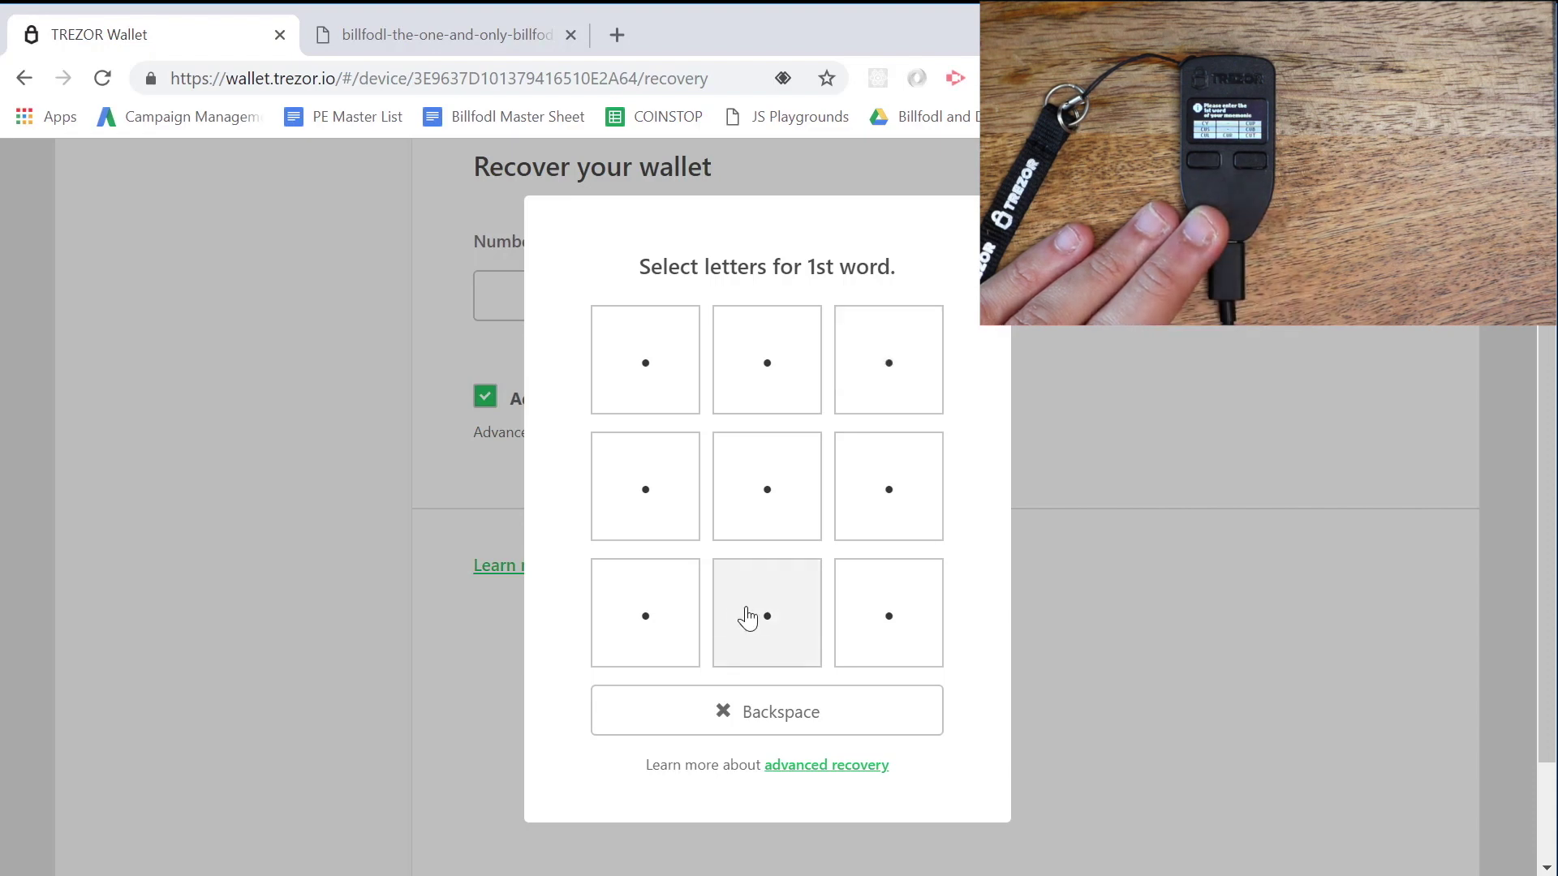
click(770, 621)
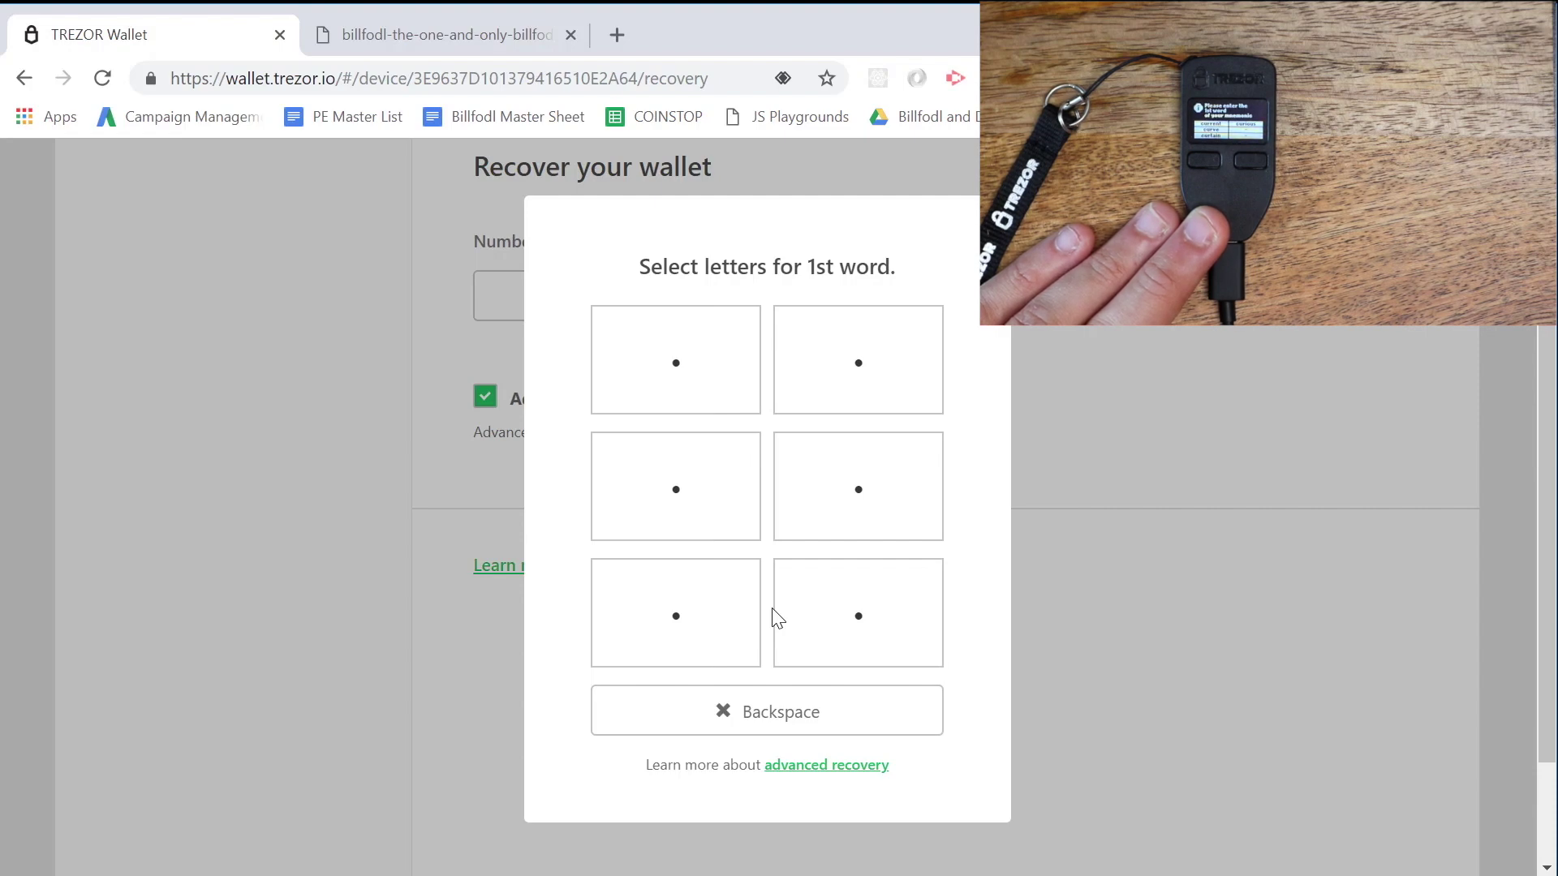
click(710, 384)
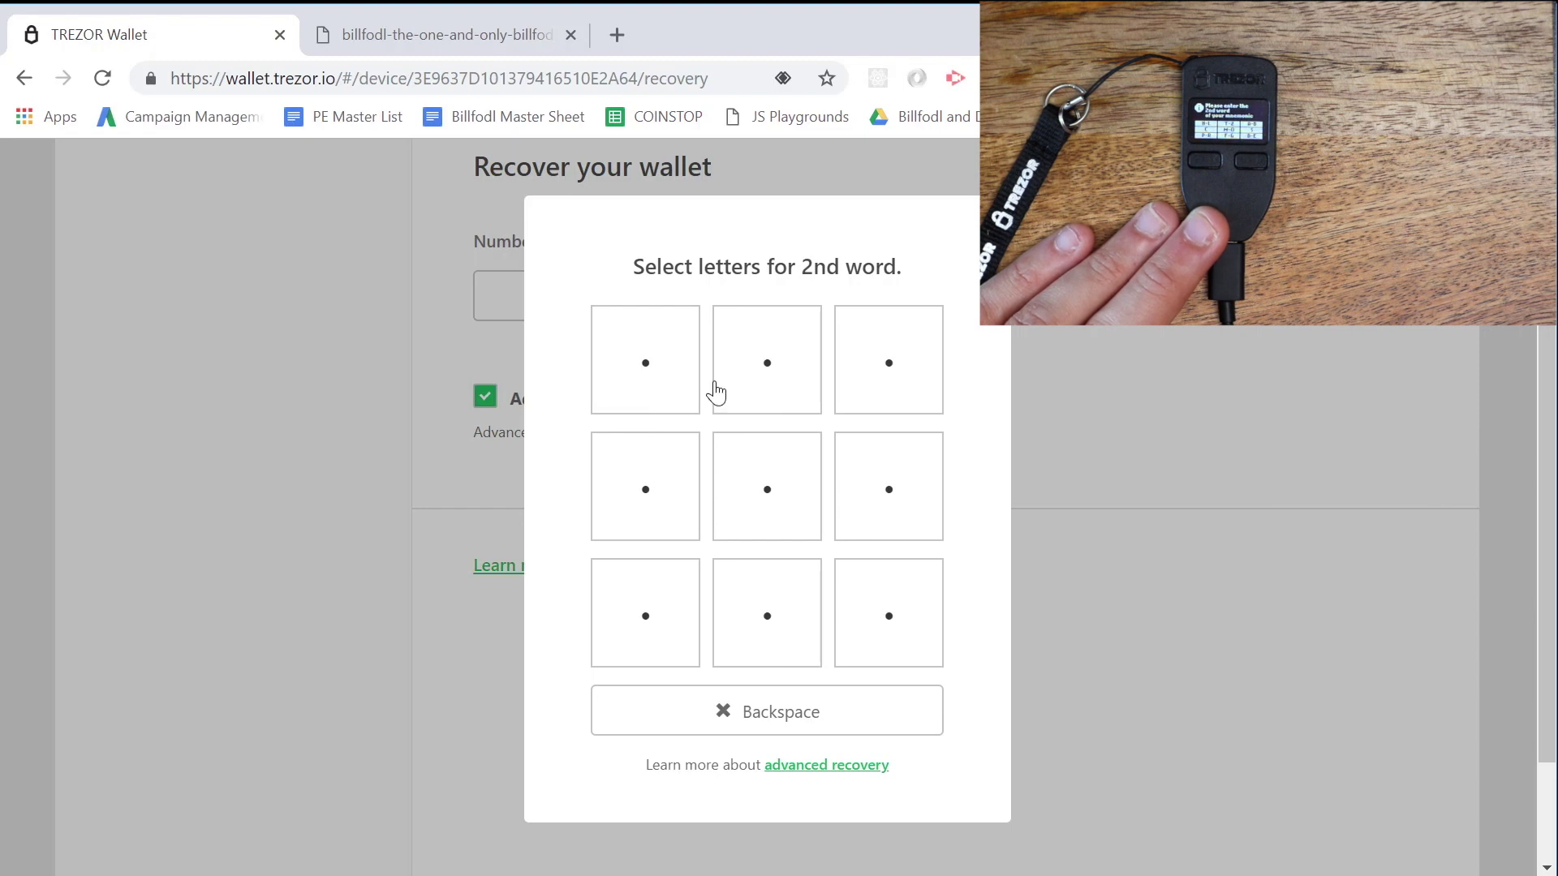
Enter the 2nd word of the recovery seed on the blind letter grid
click(769, 513)
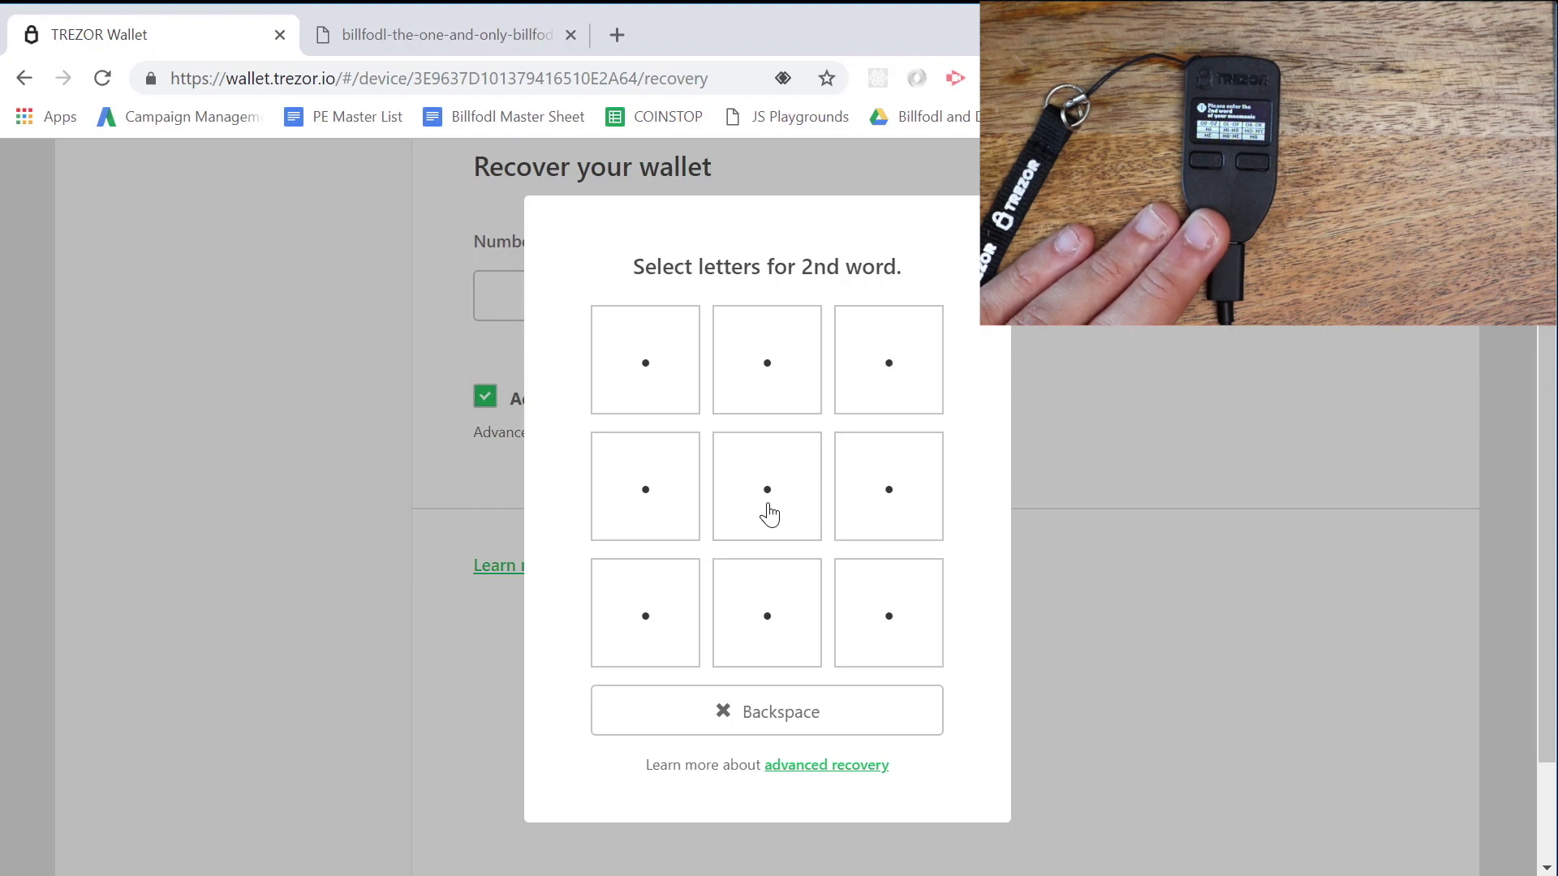
click(800, 592)
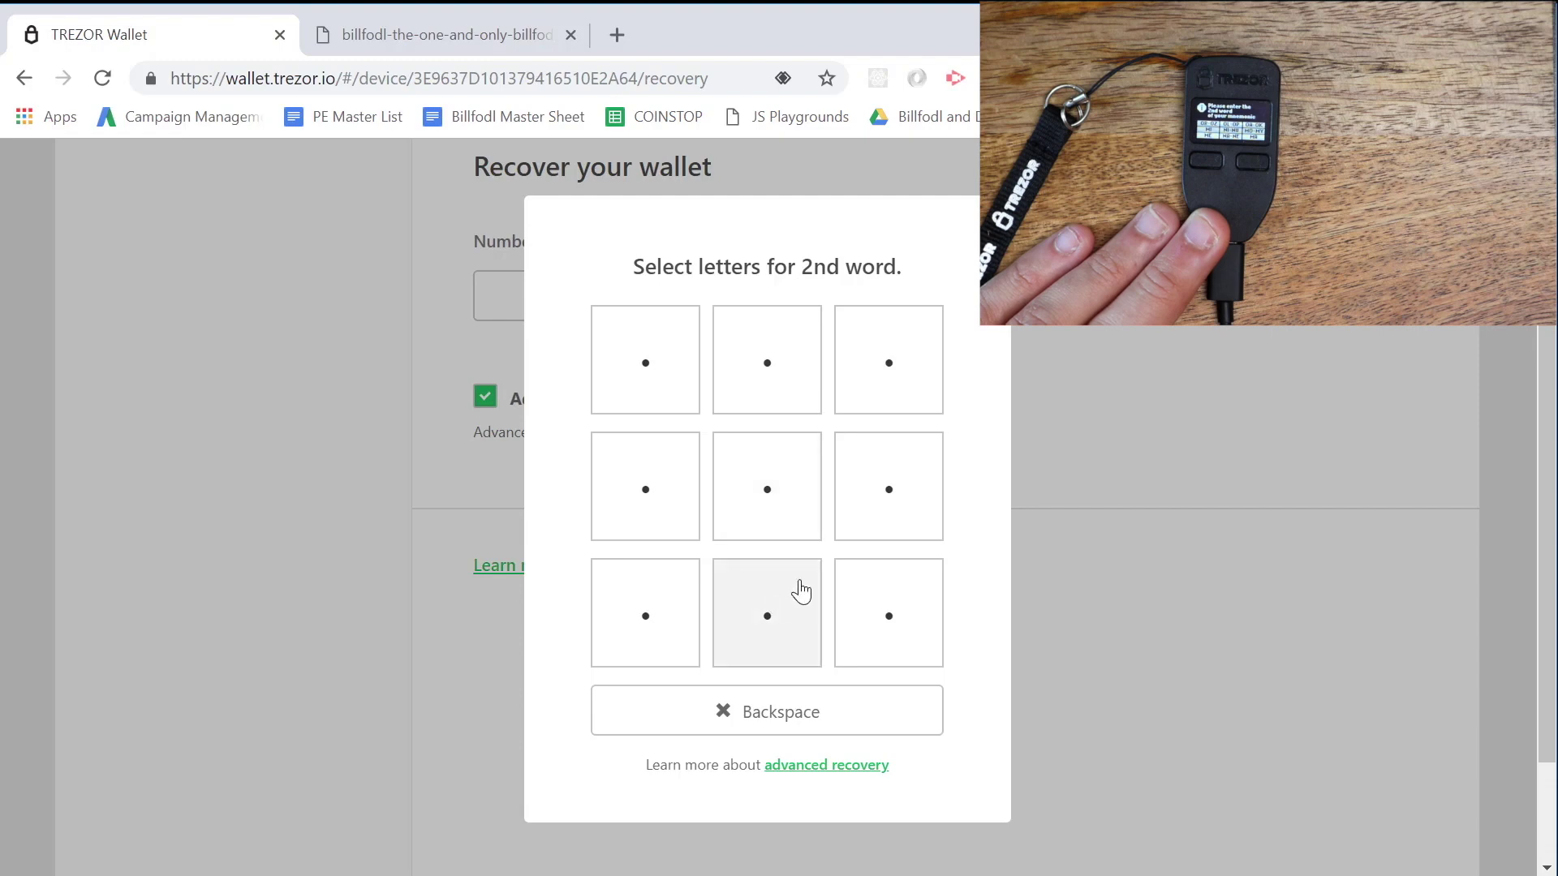
click(894, 494)
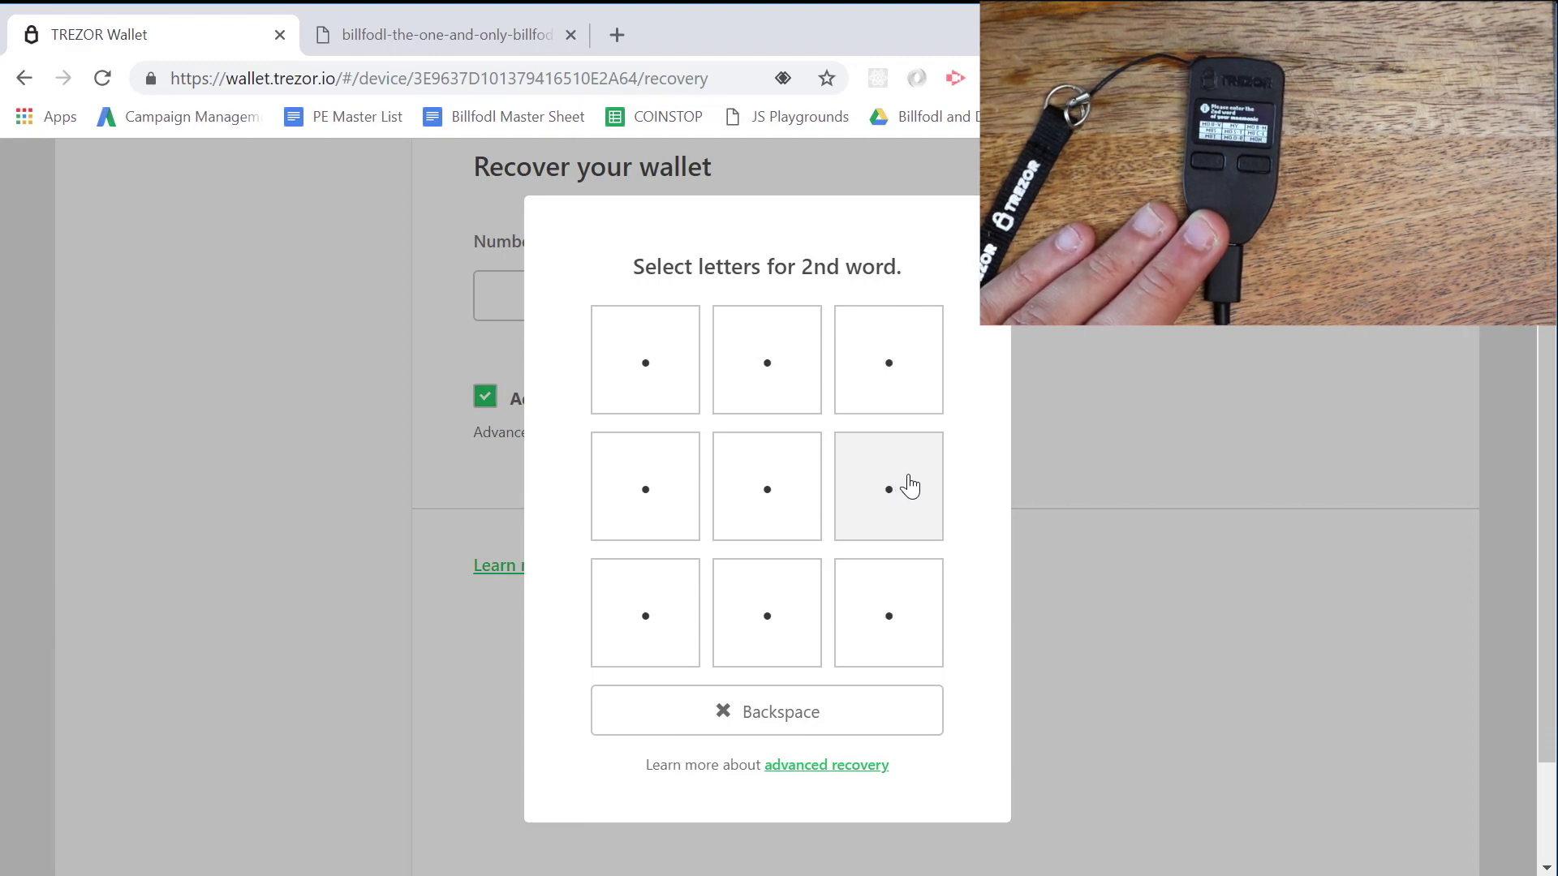
click(896, 500)
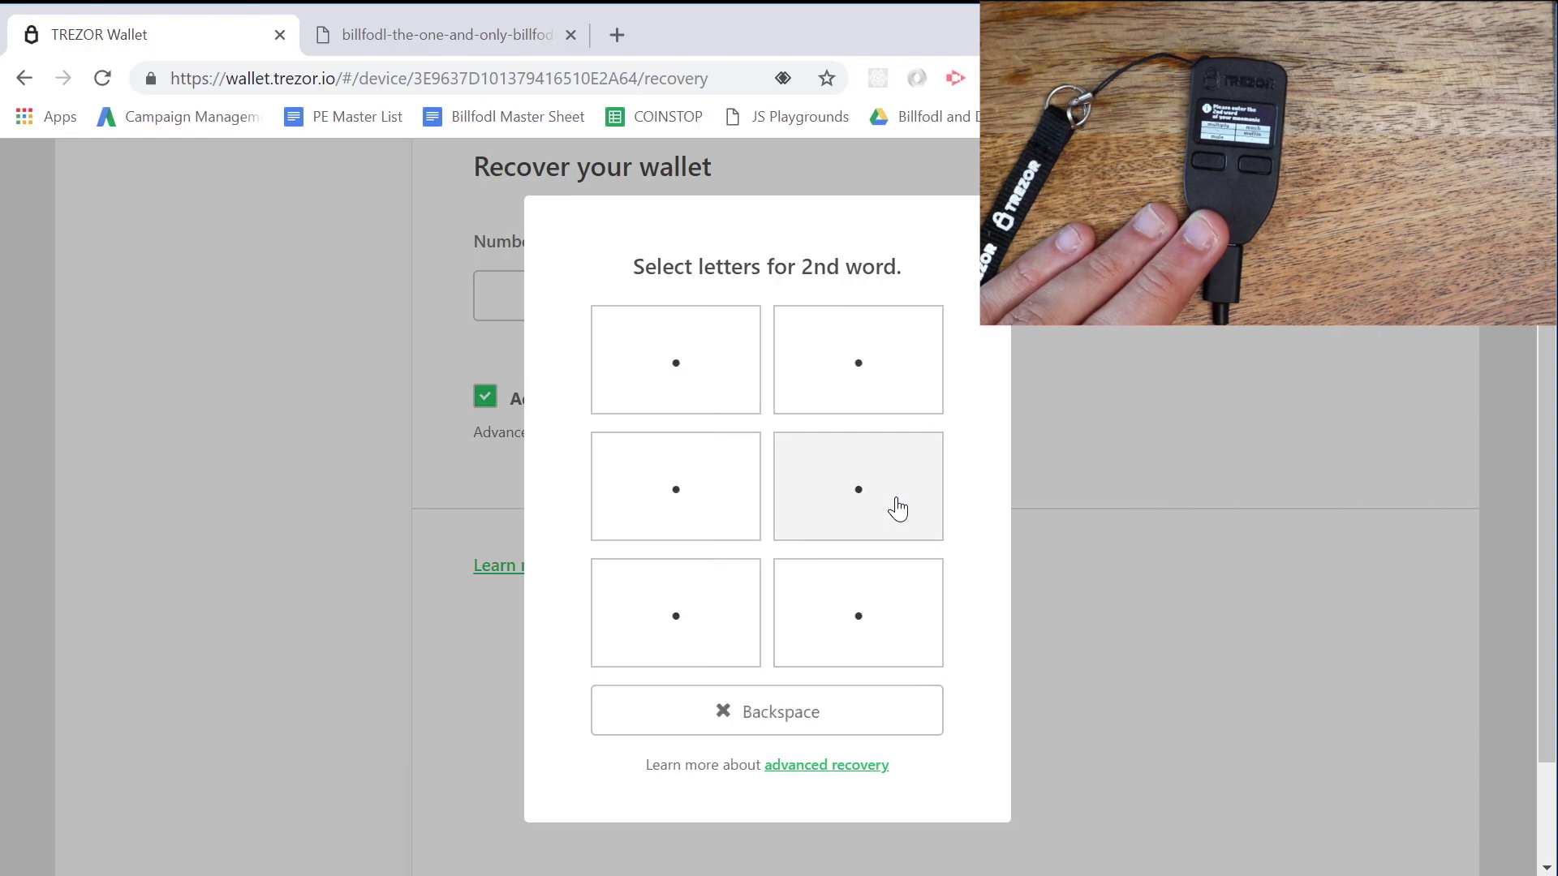
click(833, 408)
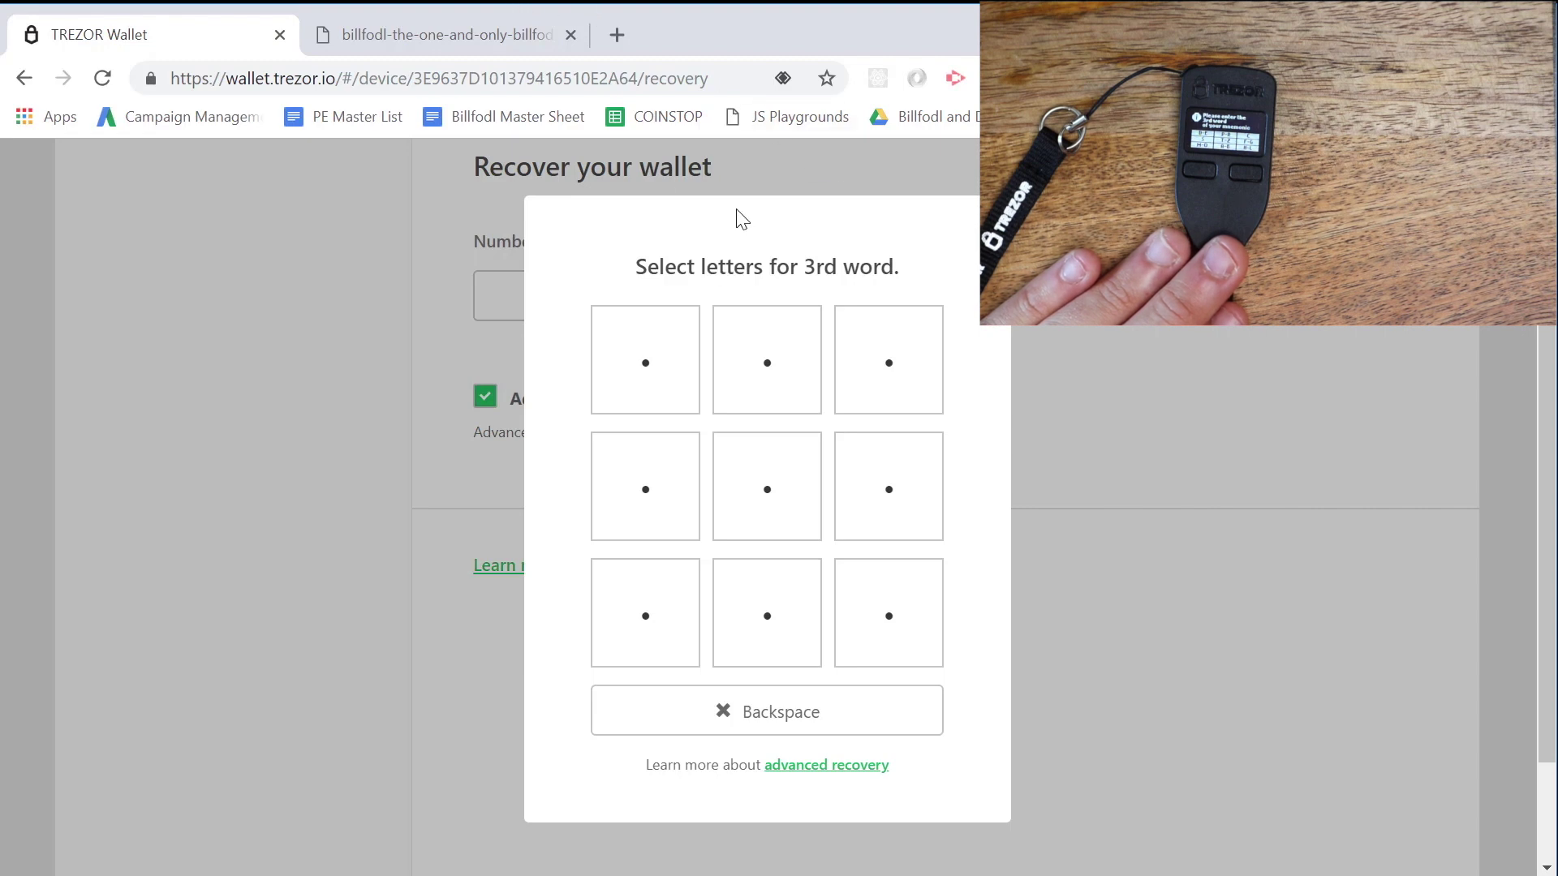
Enter the 3rd and 4th words of the recovery seed using the letter groups on the device display
click(626, 476)
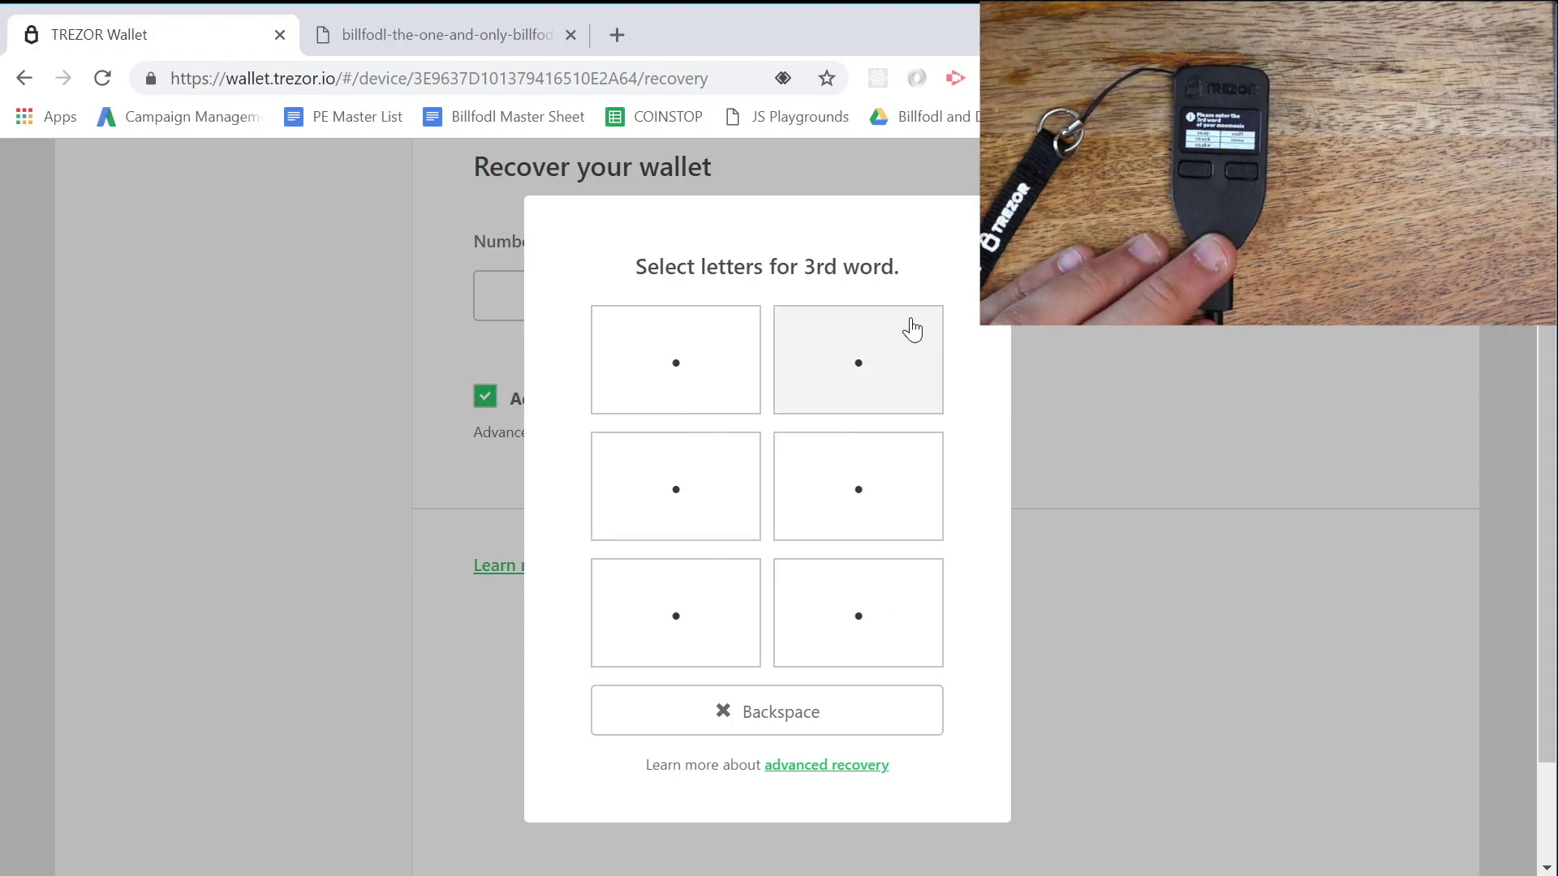
click(904, 331)
click(658, 362)
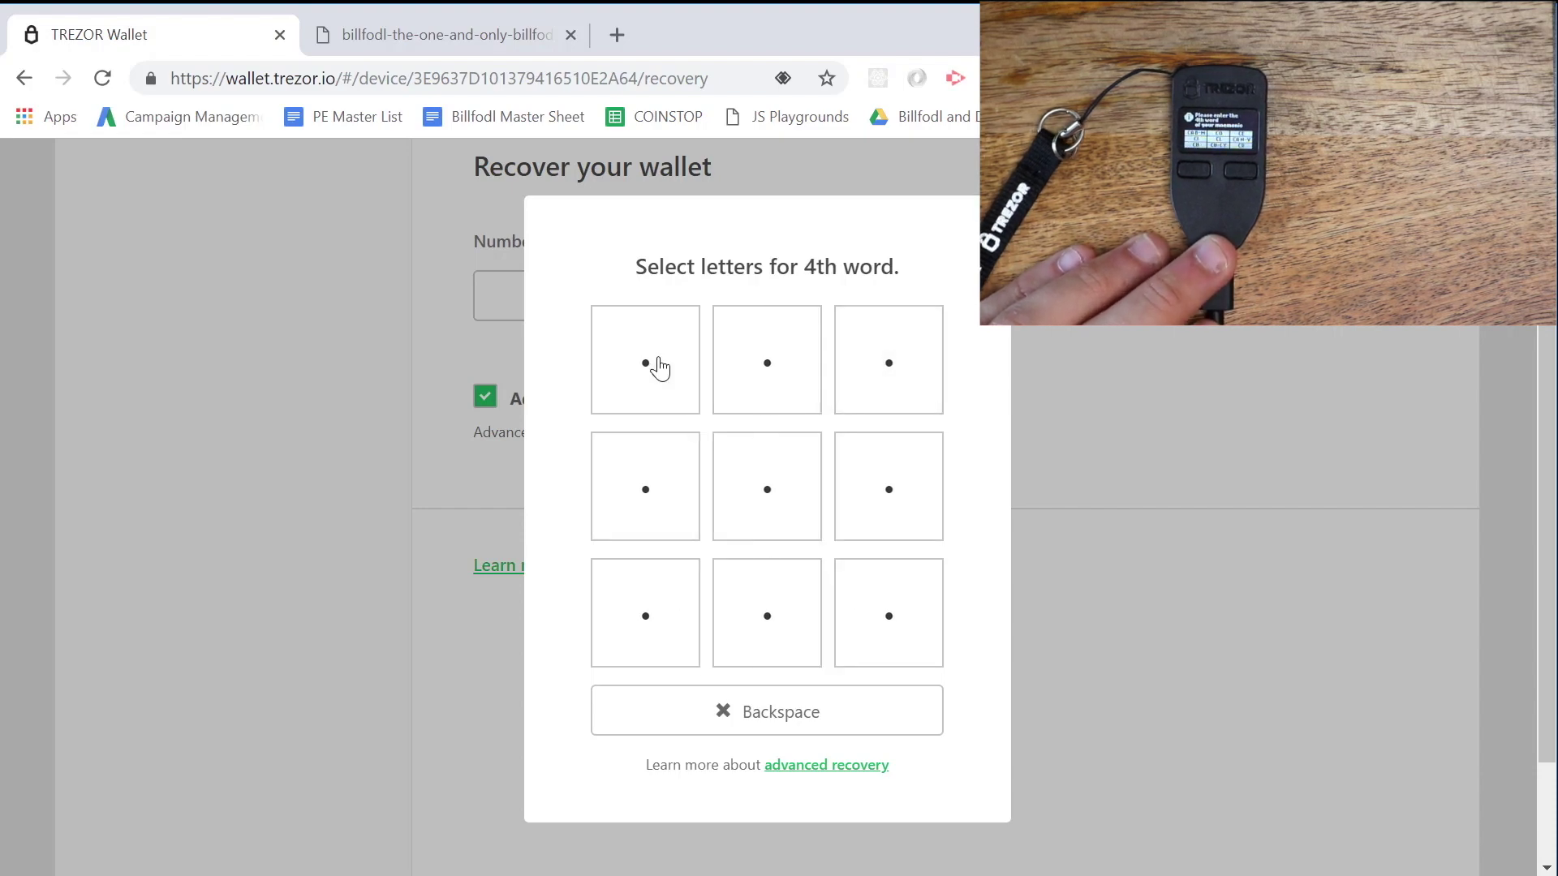
click(744, 386)
click(868, 506)
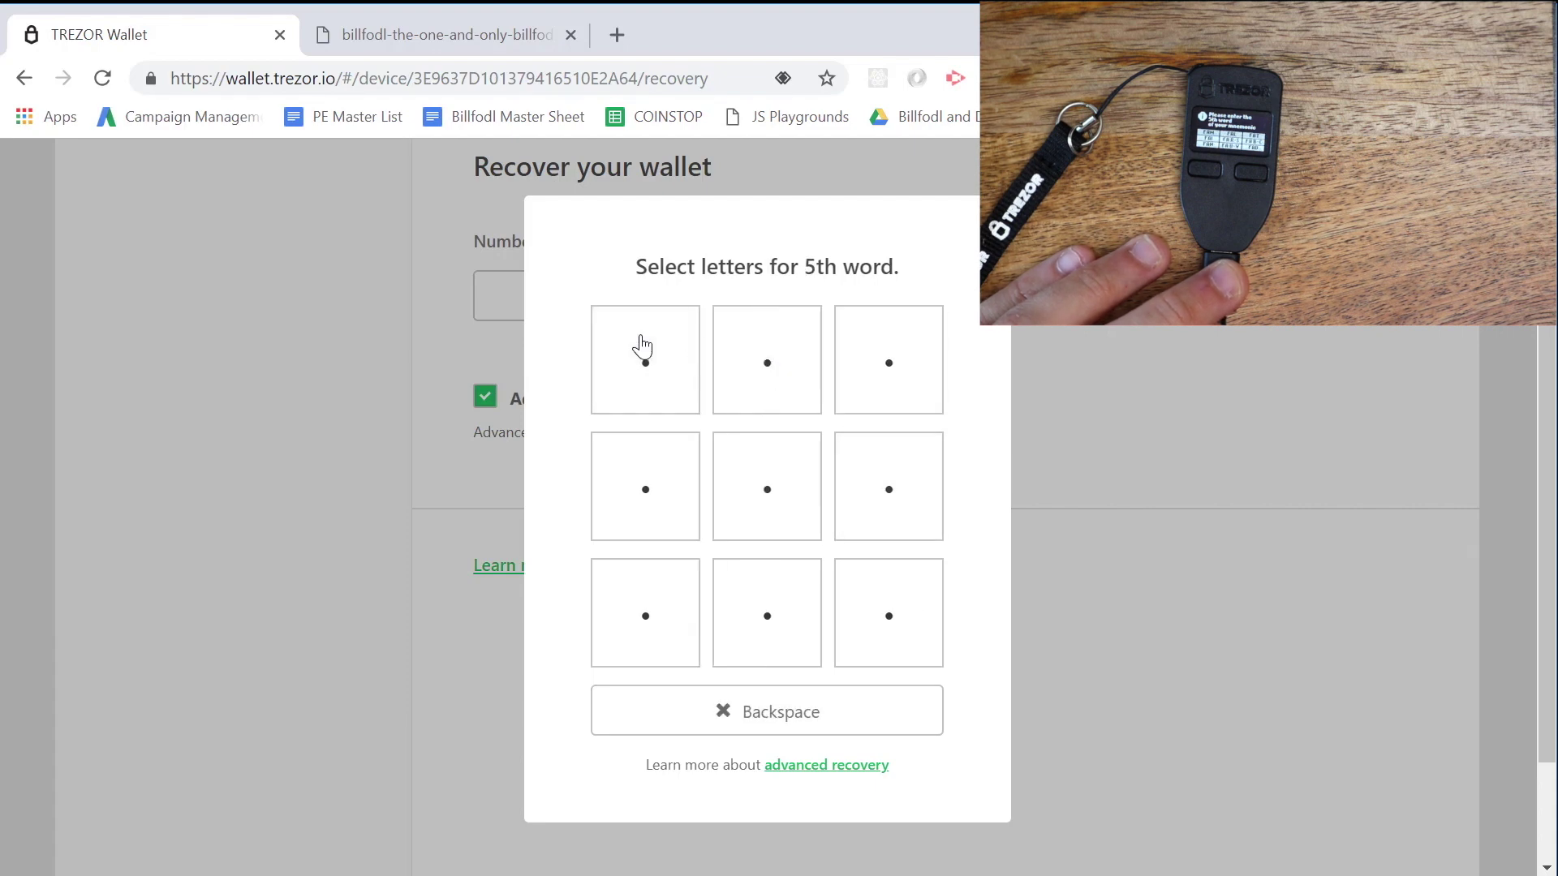
Enter the 5th, 6th and 7th words of the recovery seed on the blind letter grid
click(883, 354)
click(758, 348)
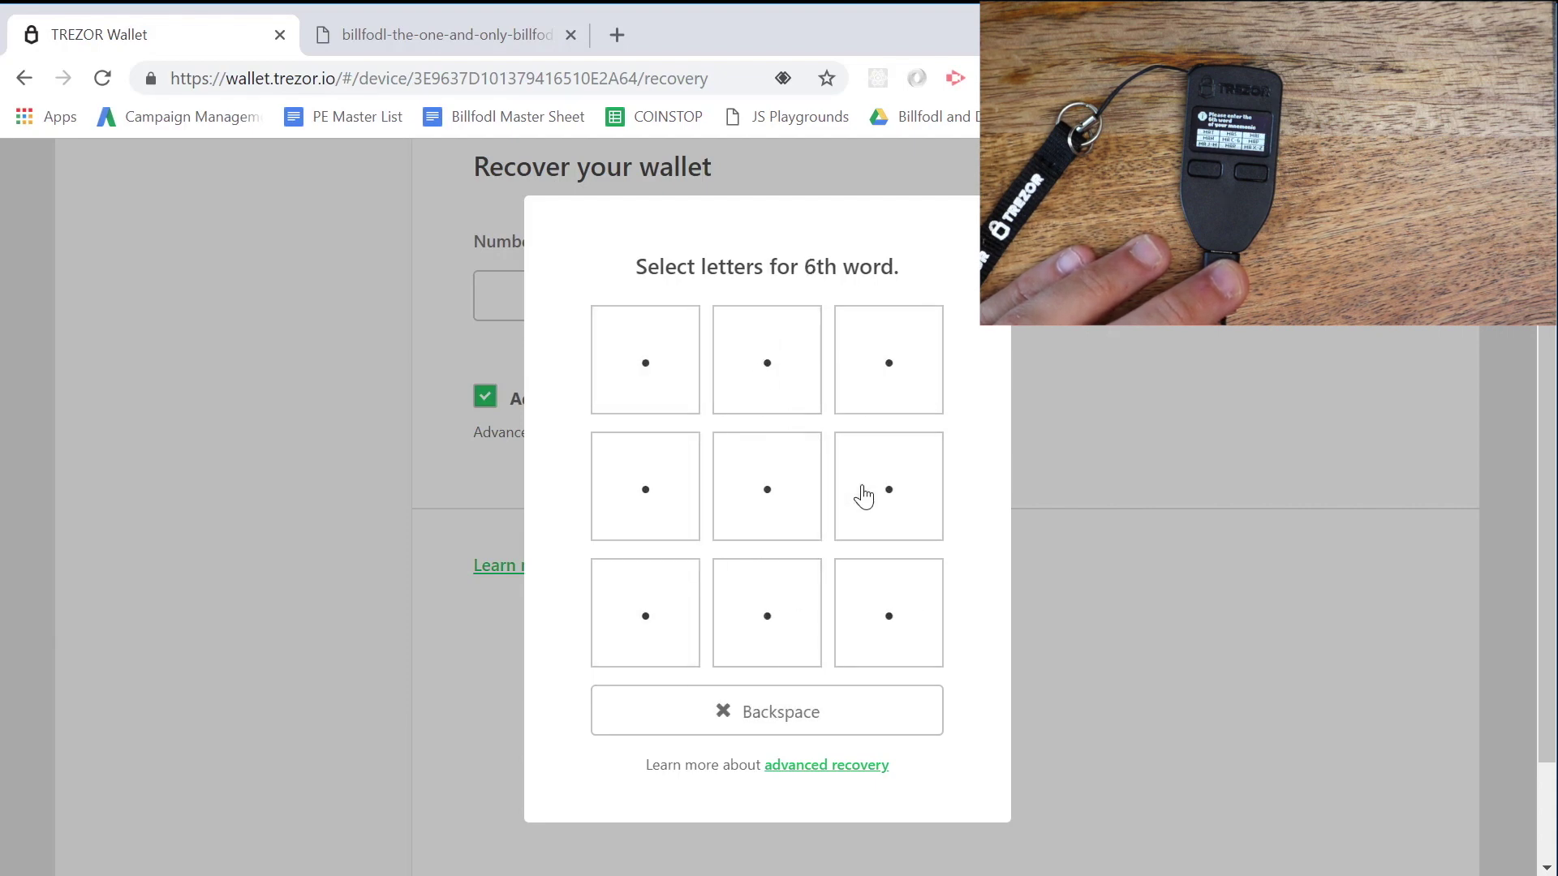
click(863, 497)
click(647, 448)
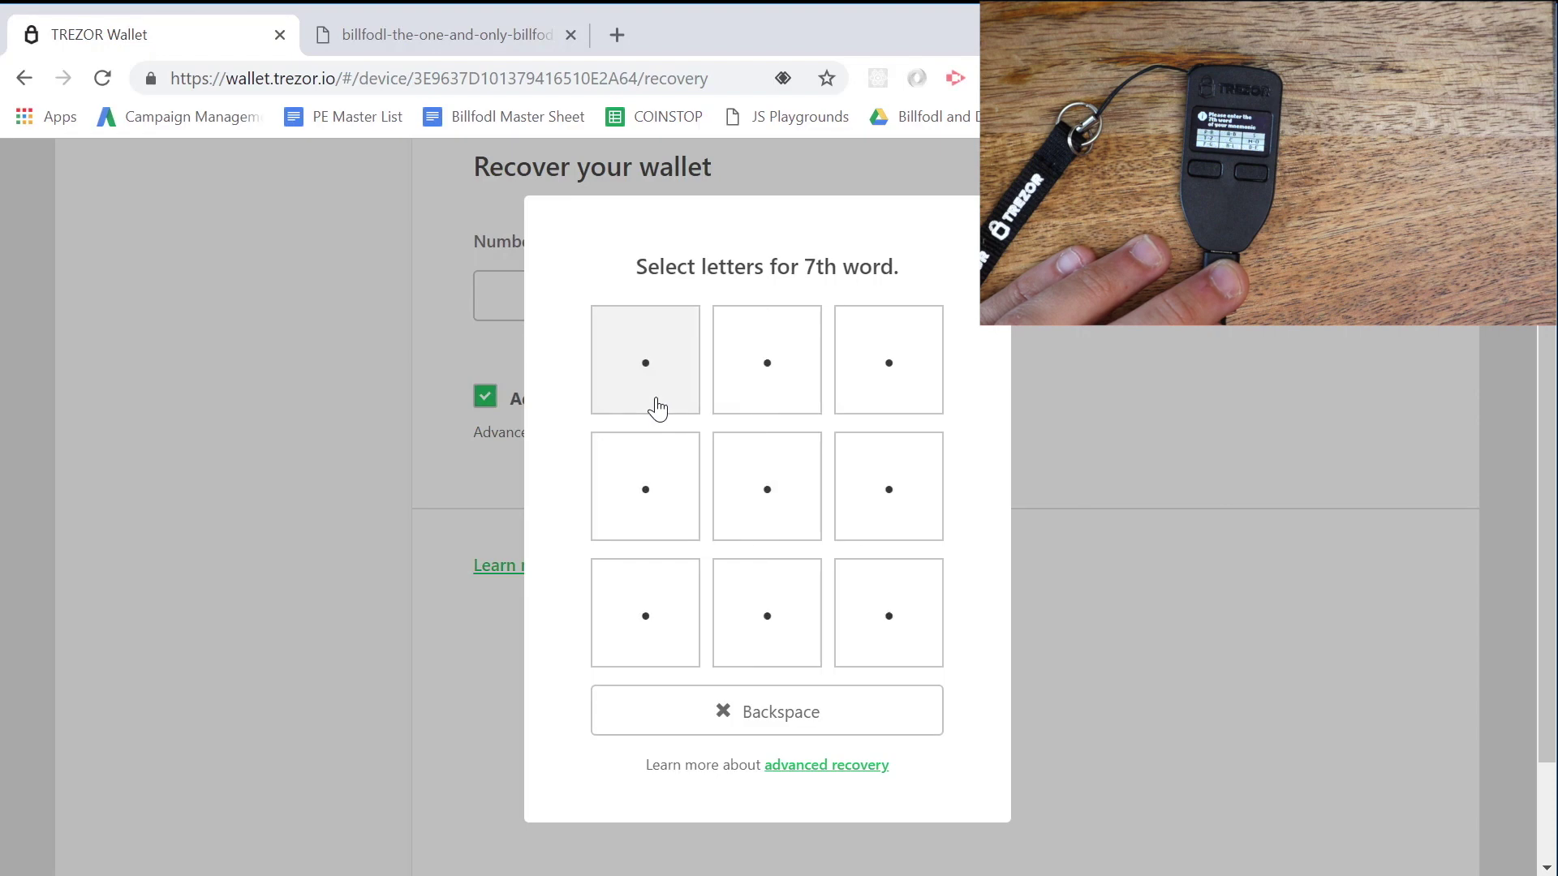
click(777, 631)
click(694, 635)
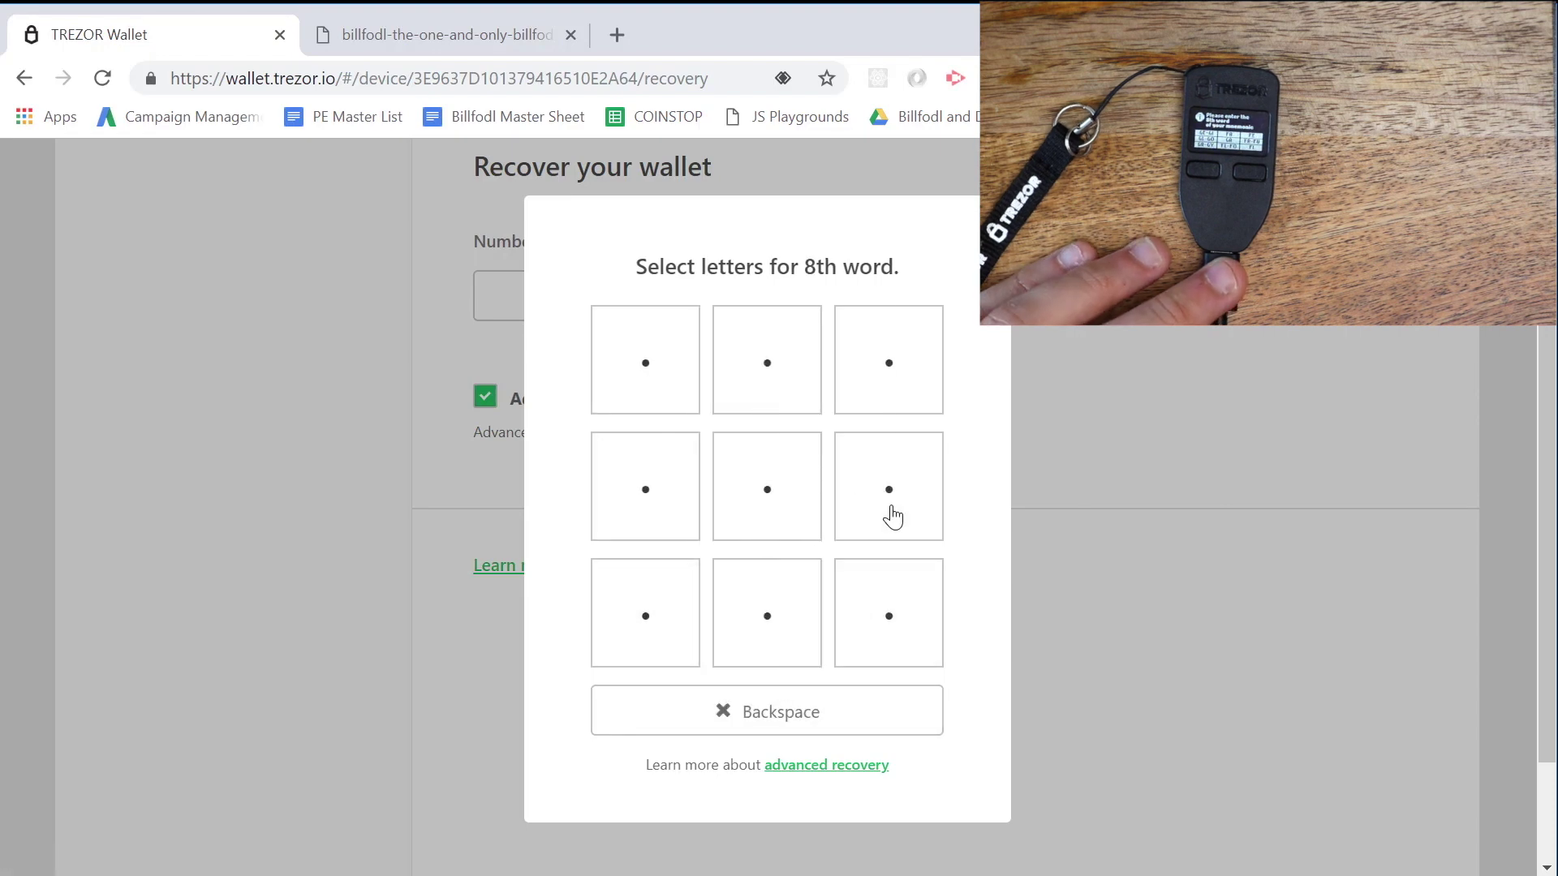
Enter the 8th, 9th and 10th words of the recovery seed on the blind letter grid
click(807, 464)
click(900, 337)
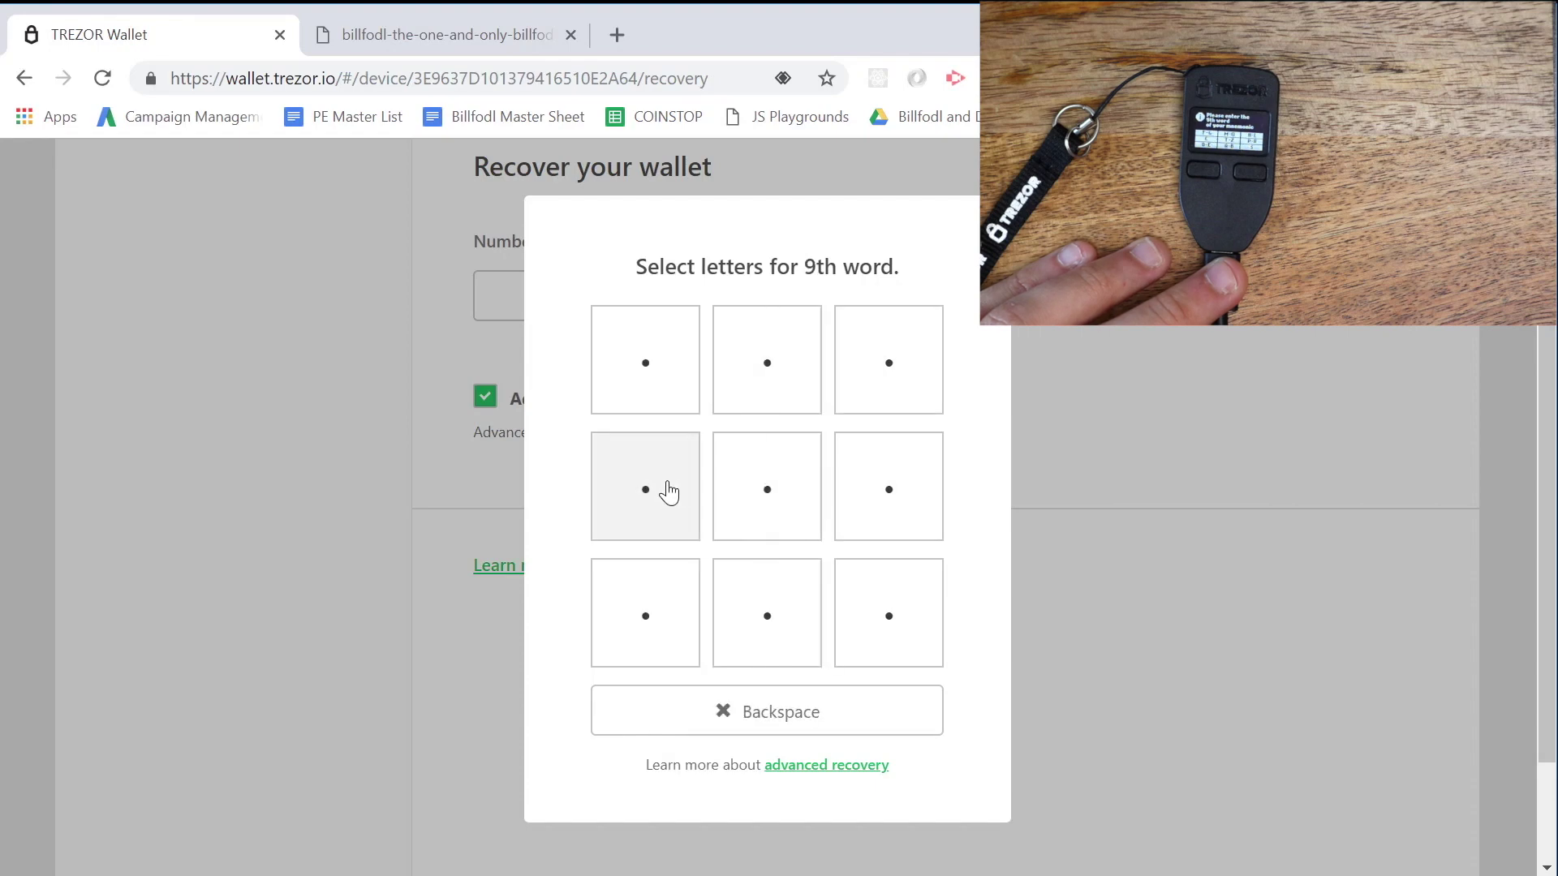
click(664, 633)
click(924, 642)
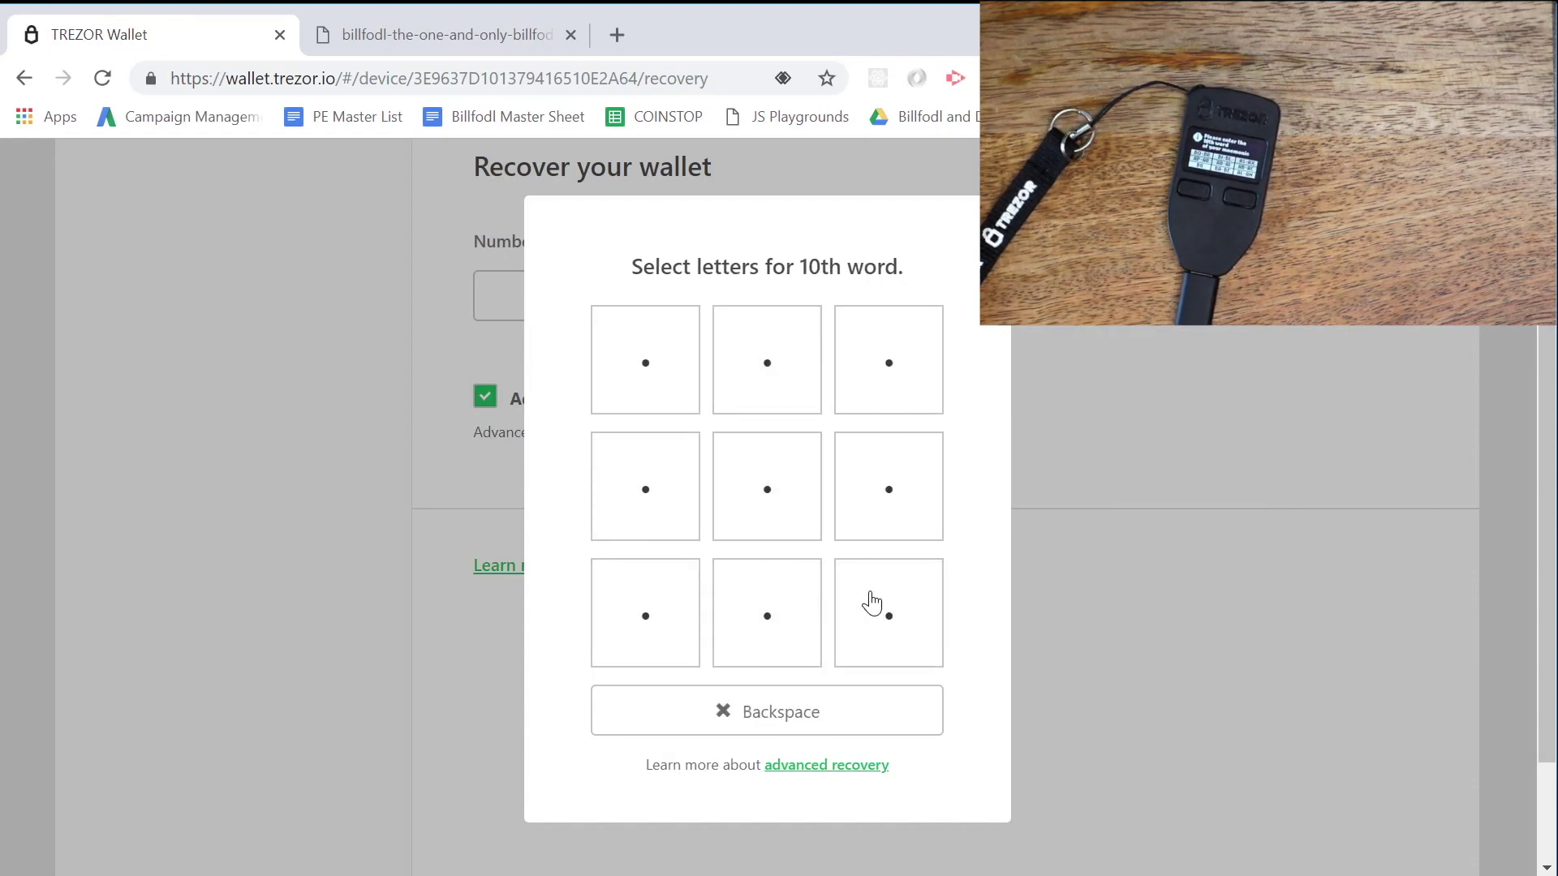
click(662, 637)
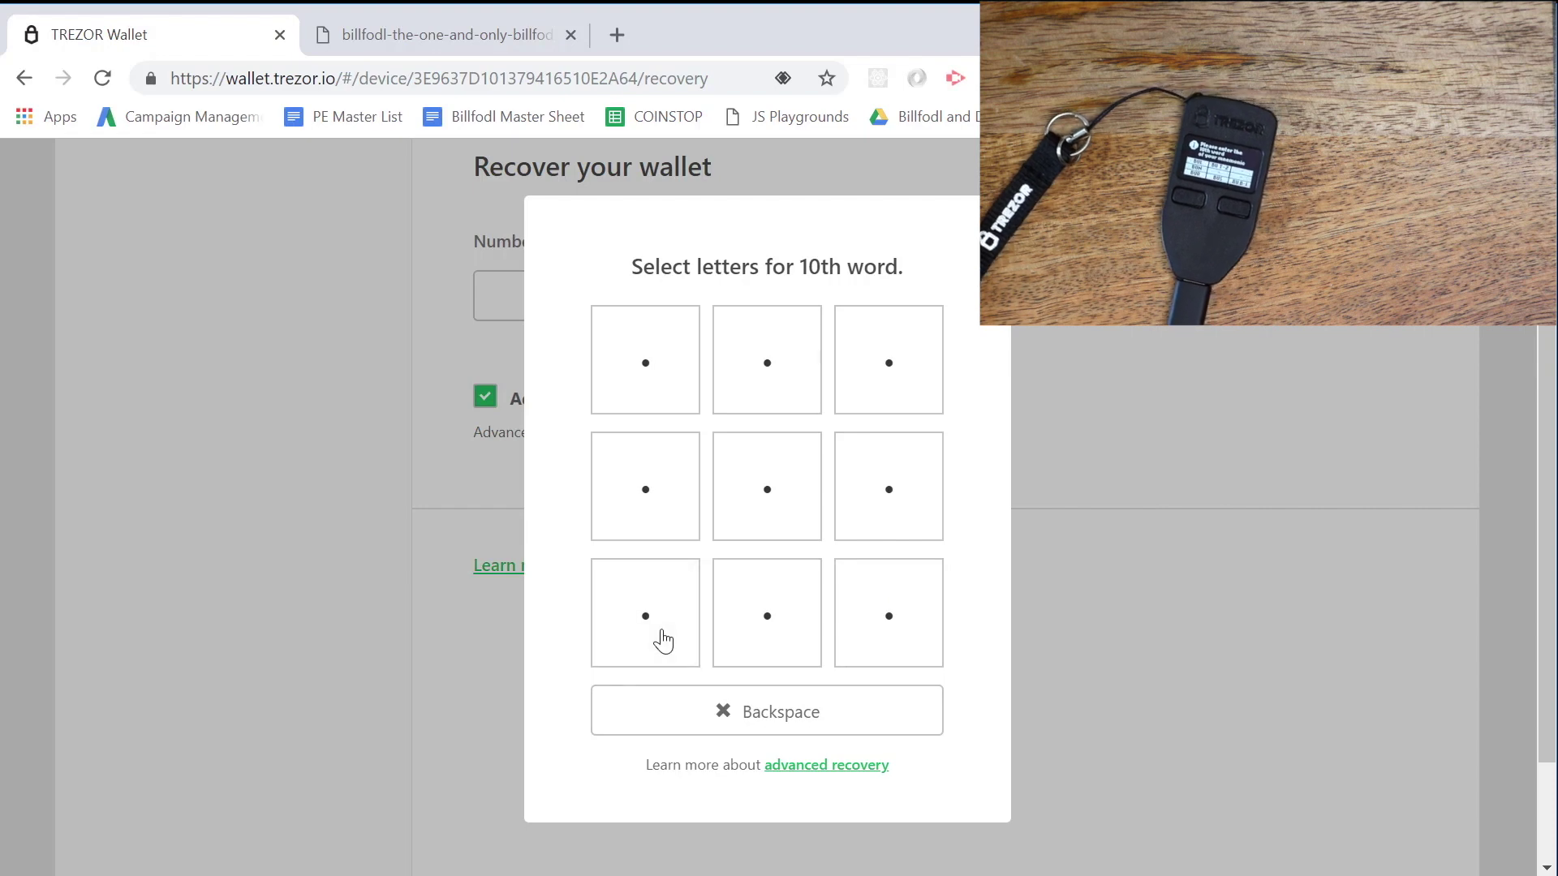
click(661, 636)
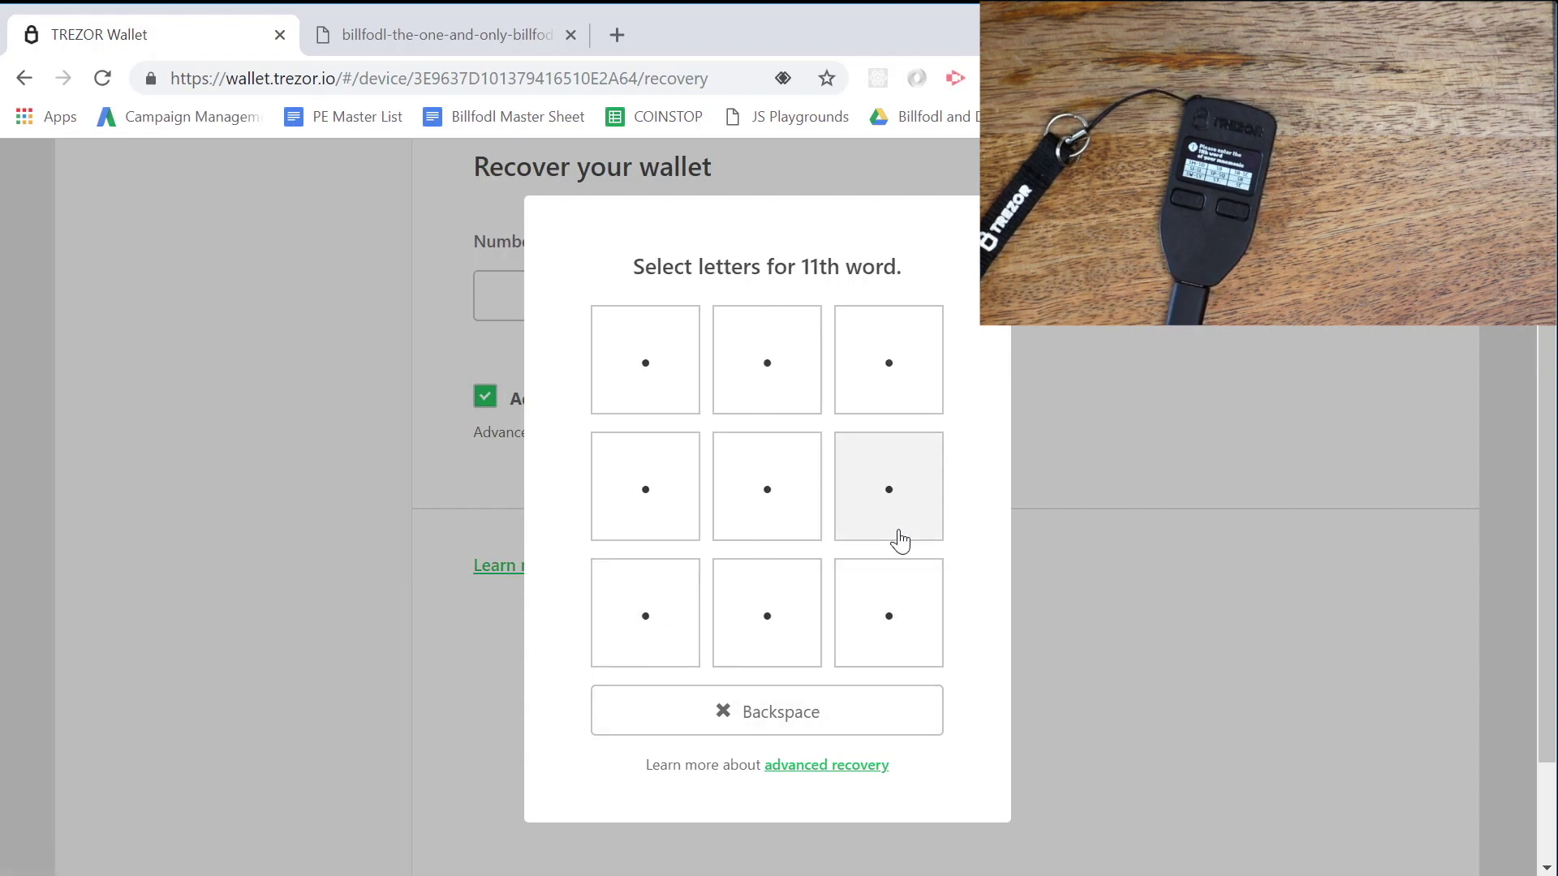
Enter the 11th and 12th words of the recovery seed on the blind letter grid
click(897, 520)
click(654, 386)
click(873, 504)
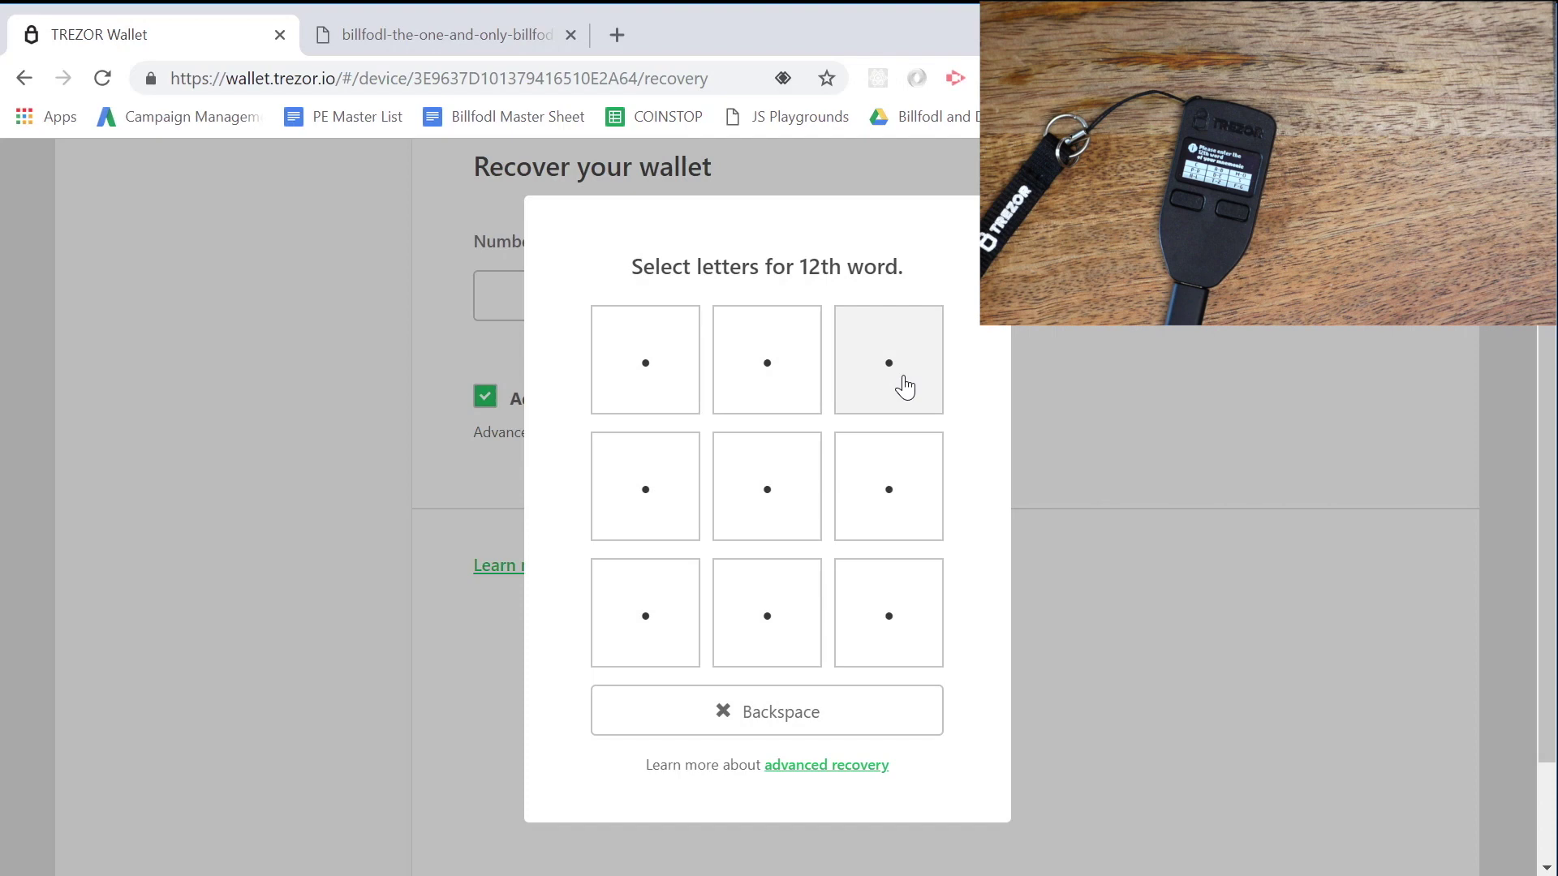
click(904, 501)
click(789, 357)
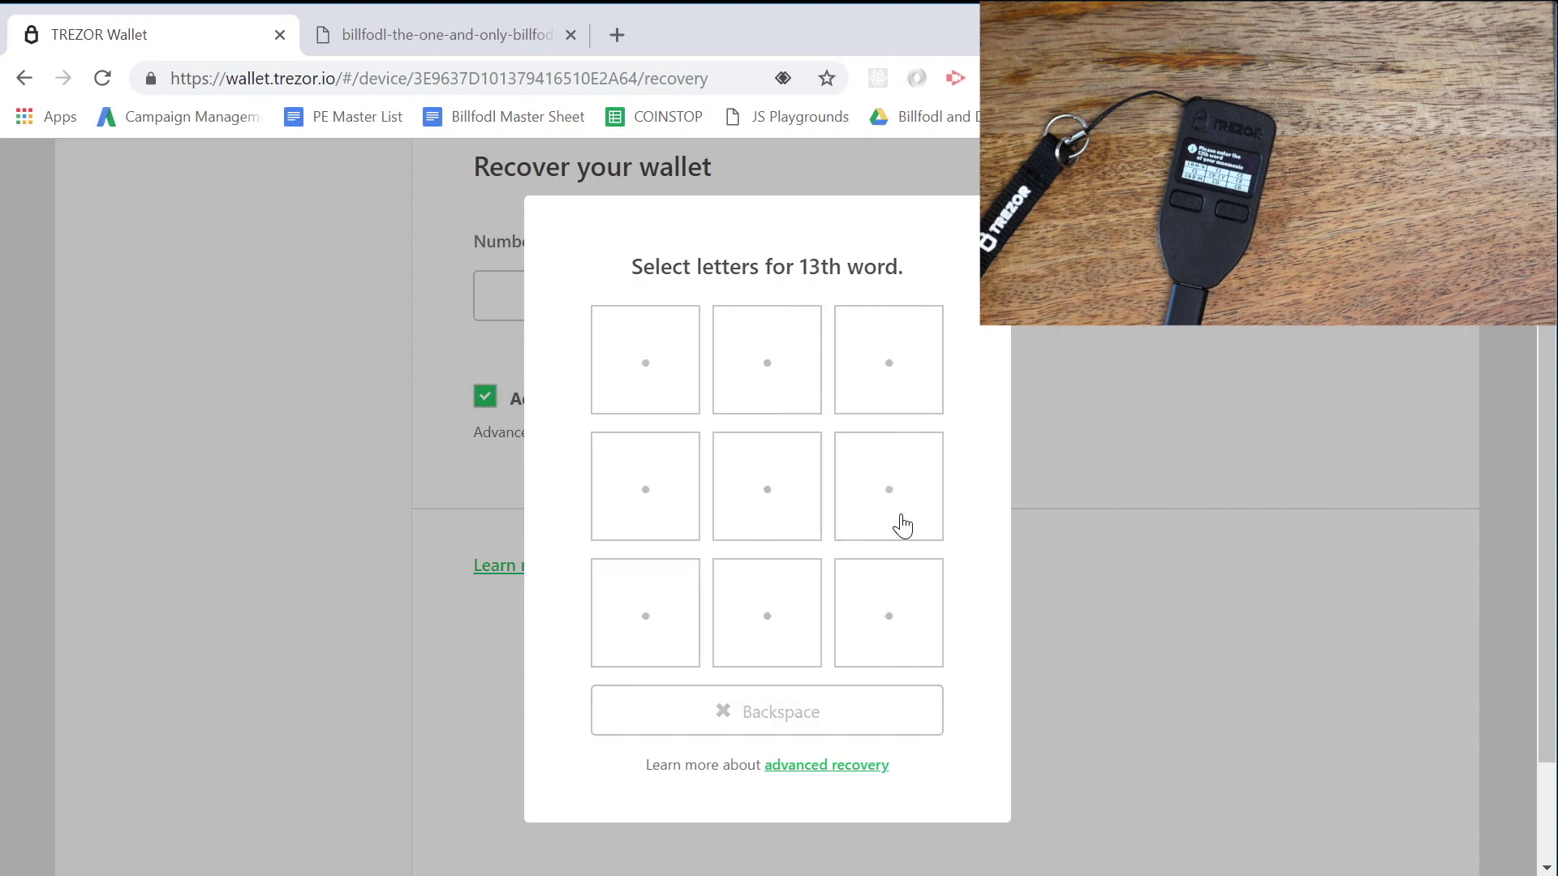
Enter the 13th, 14th and 15th words of the recovery seed on the blind letter grid
click(900, 527)
click(899, 619)
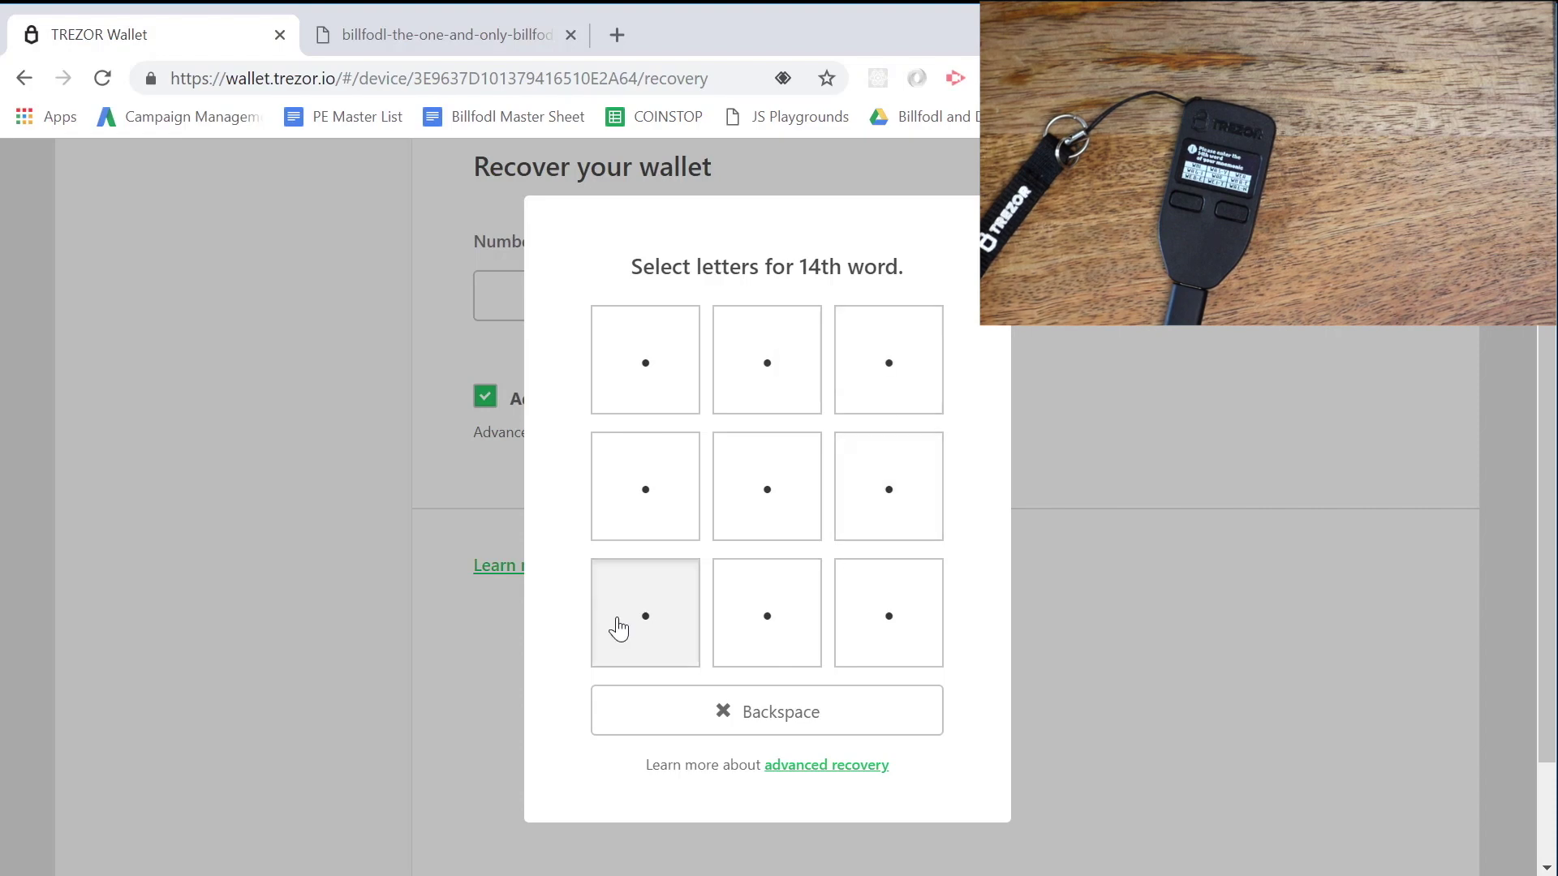
click(649, 631)
click(876, 510)
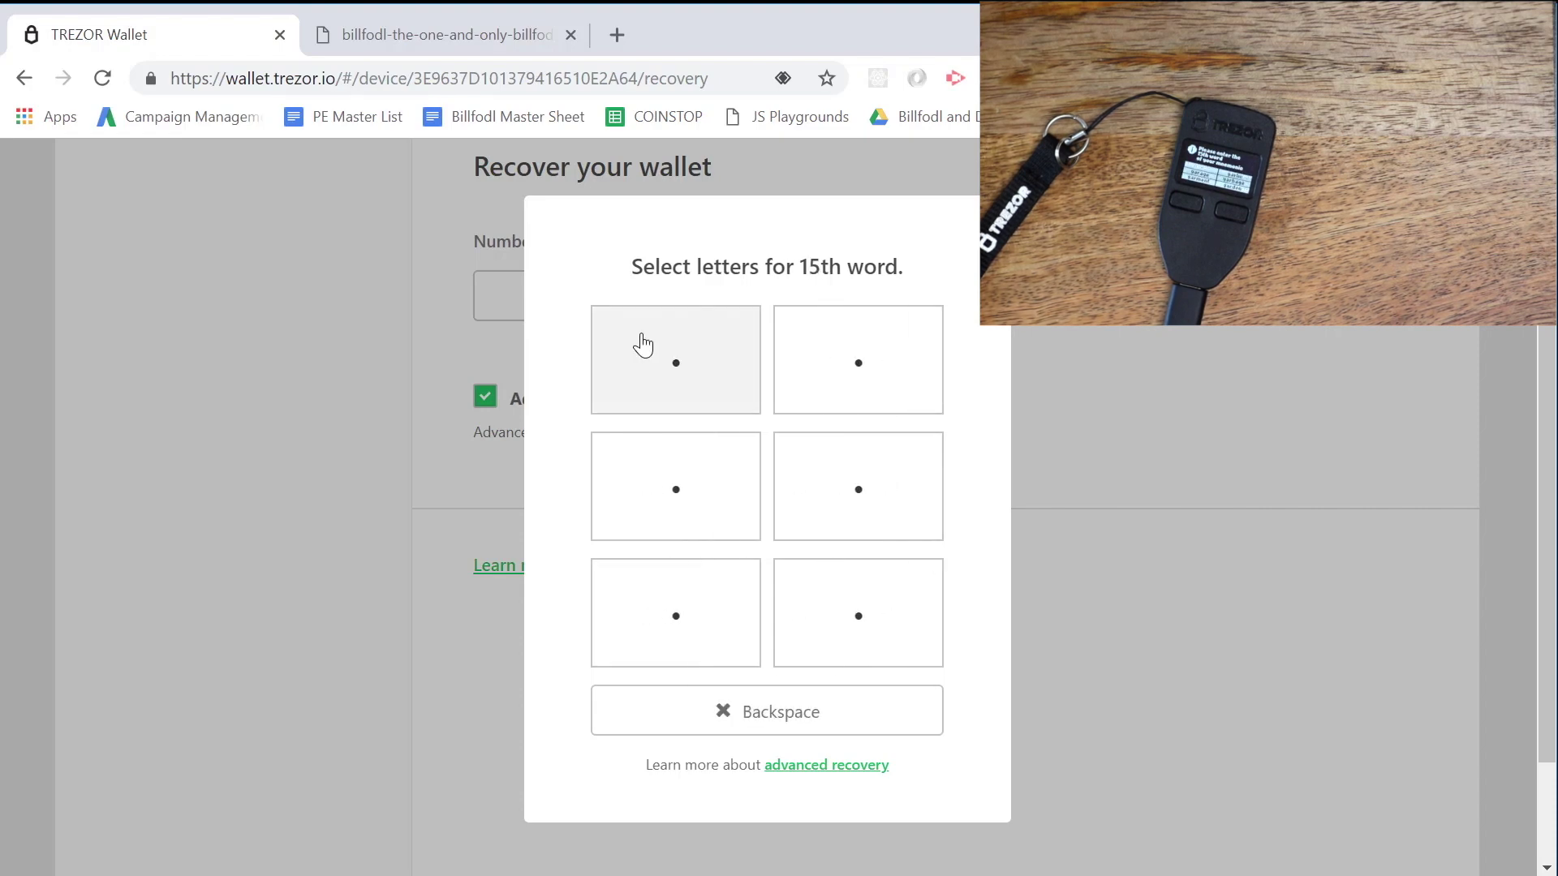
click(640, 340)
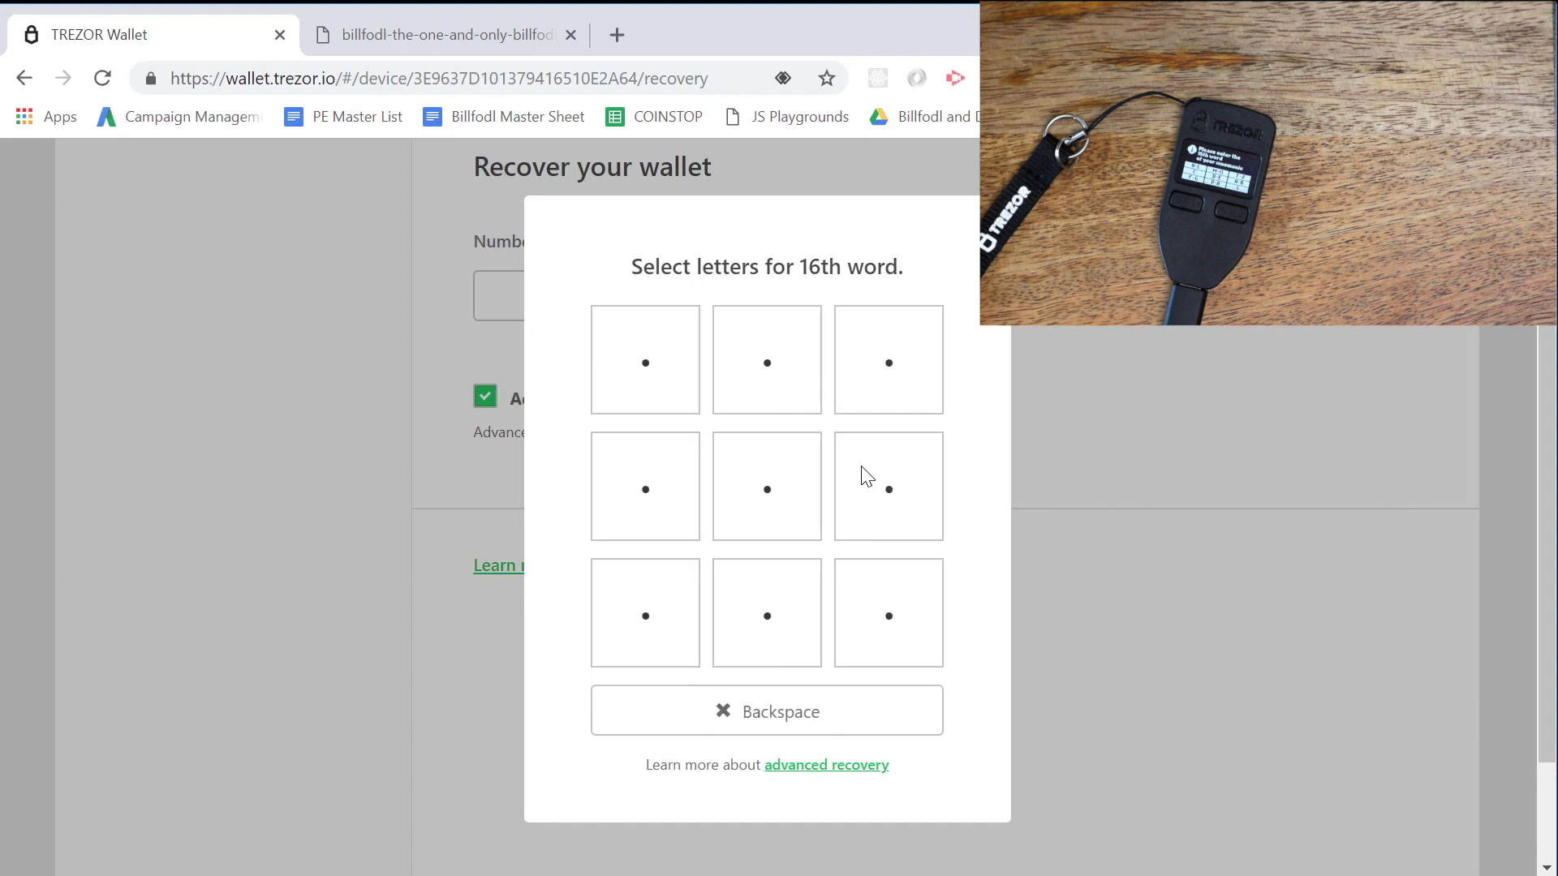
Enter the 16th and 17th words of the recovery seed on the blind letter grid
click(663, 357)
click(644, 591)
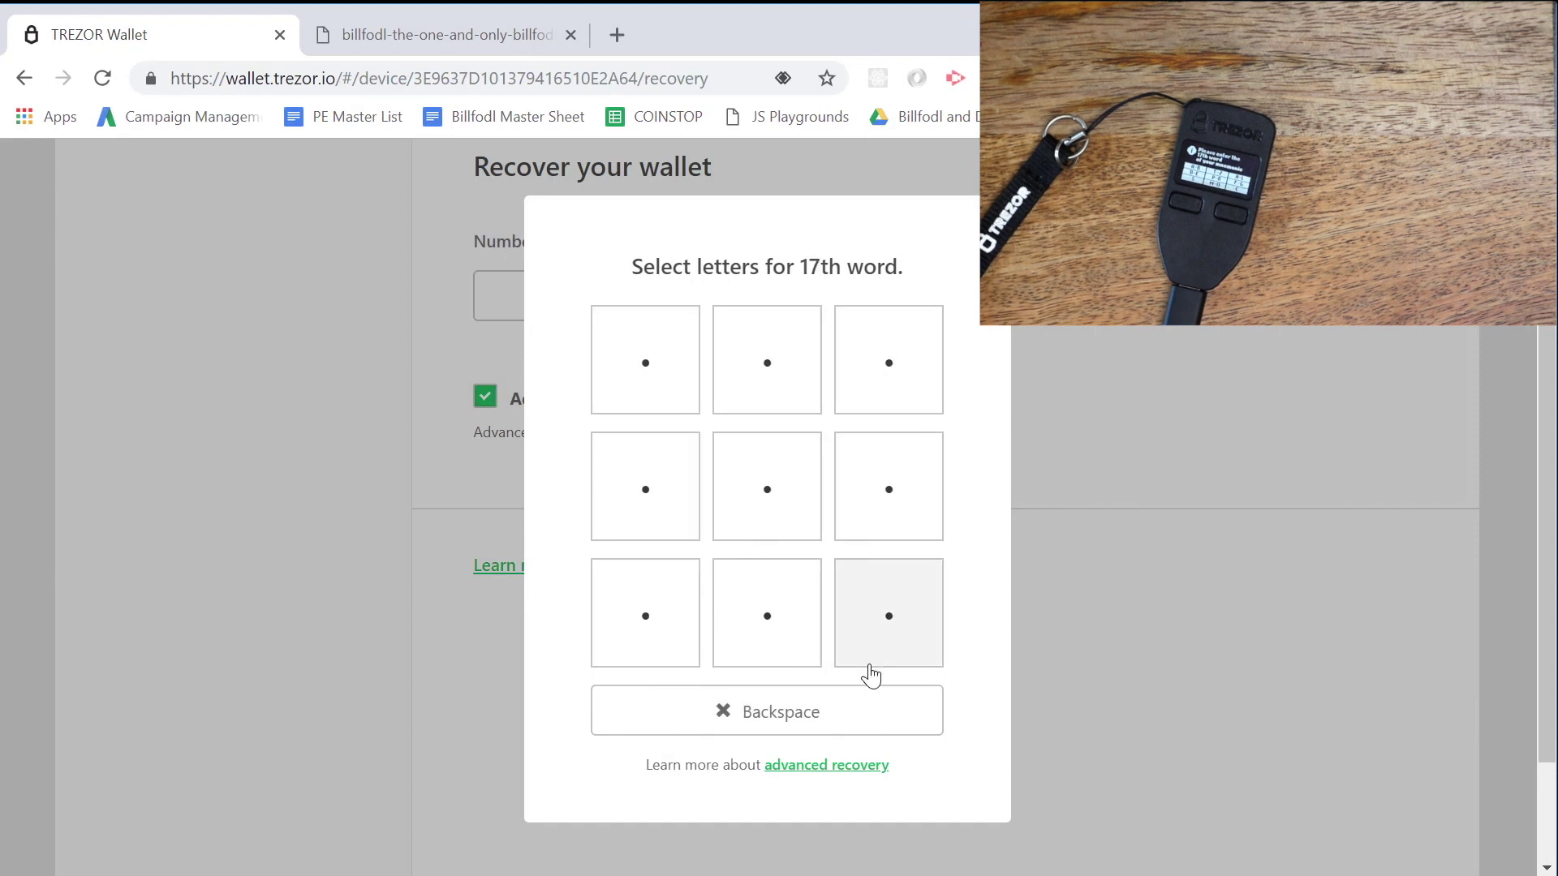
click(882, 664)
click(898, 386)
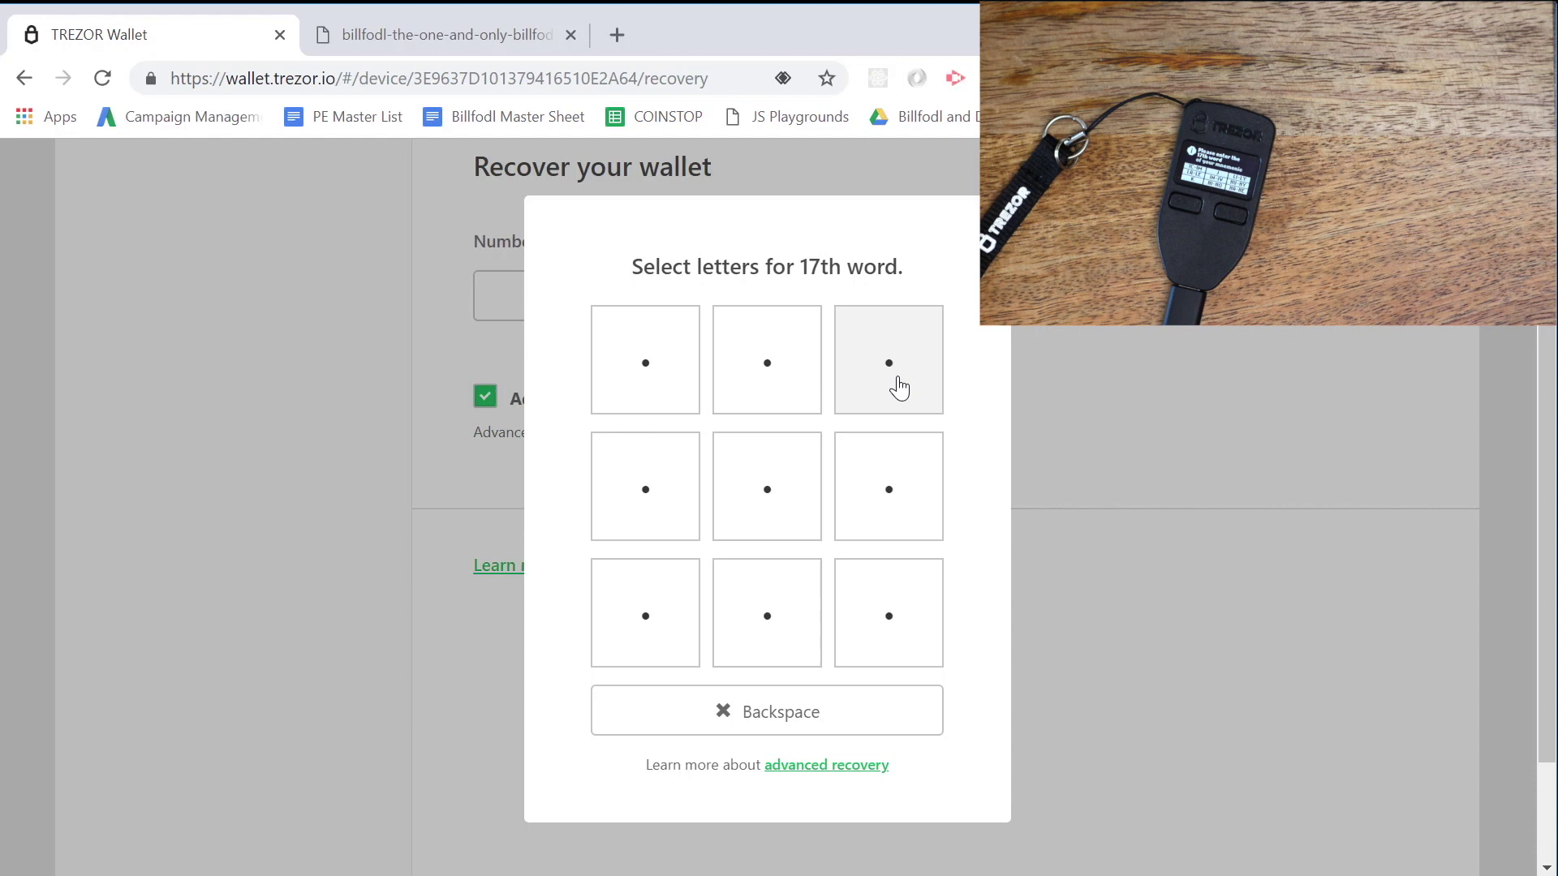
click(685, 337)
click(911, 487)
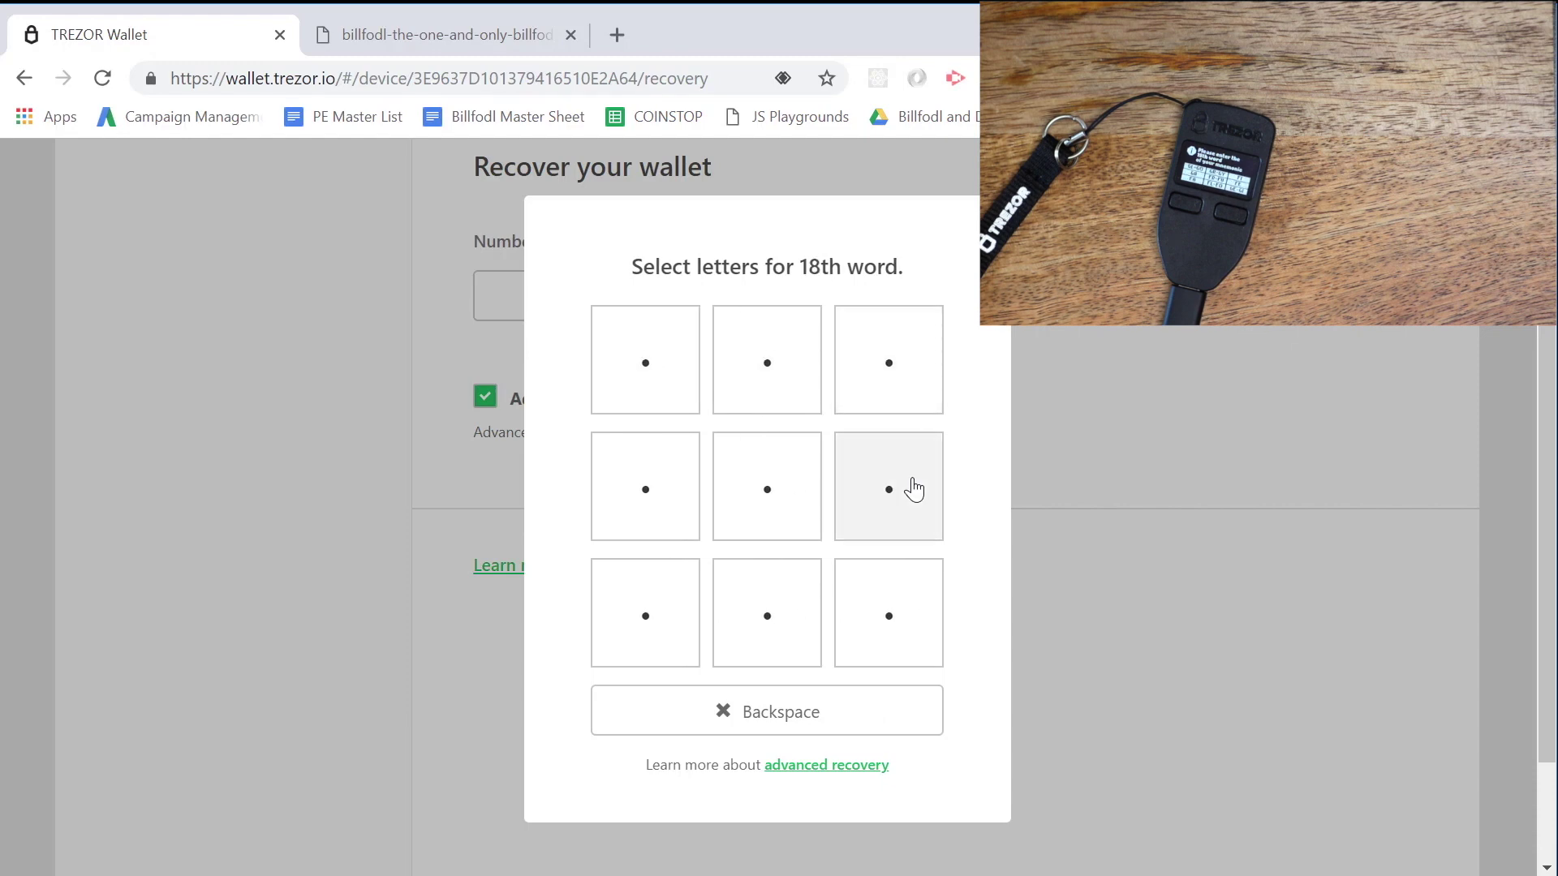
Enter the 18th and 19th words of the recovery seed on the blind letter grid
click(671, 601)
click(904, 400)
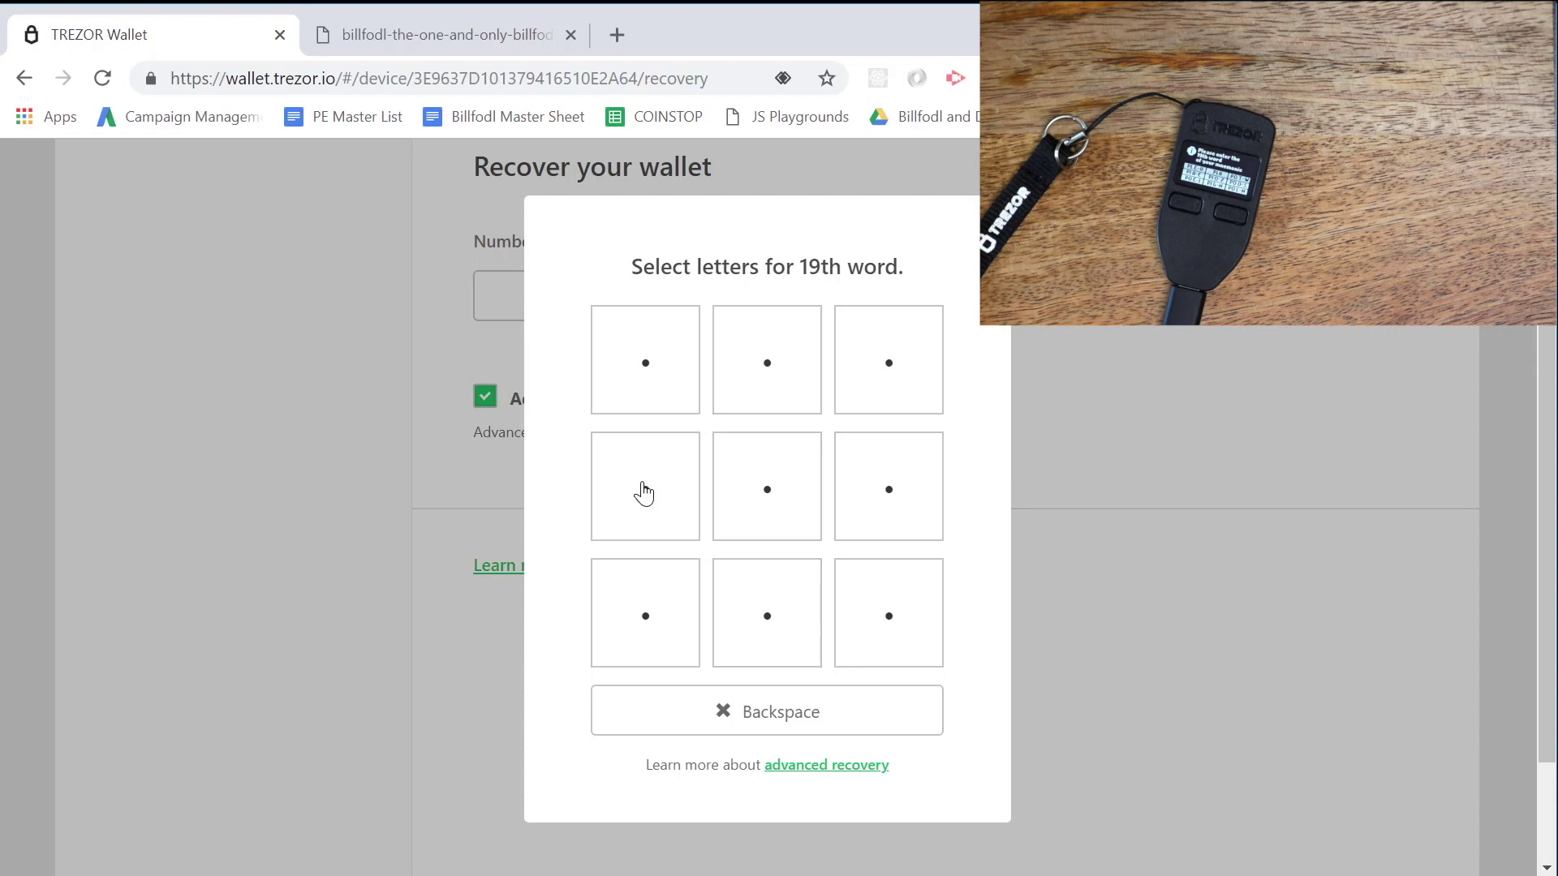
click(622, 400)
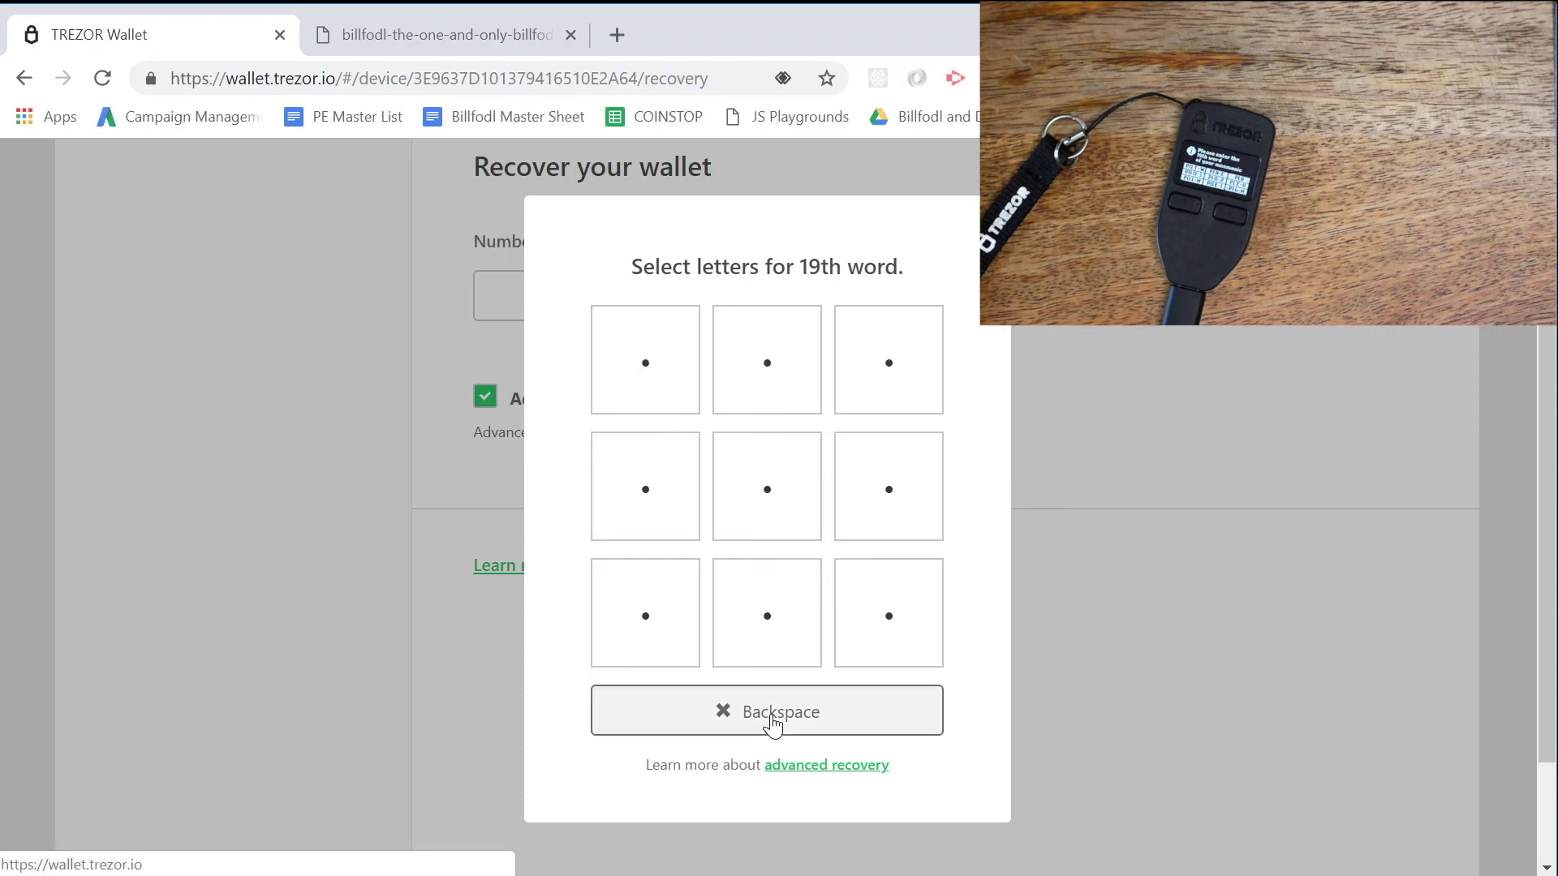
click(767, 614)
click(779, 526)
click(644, 382)
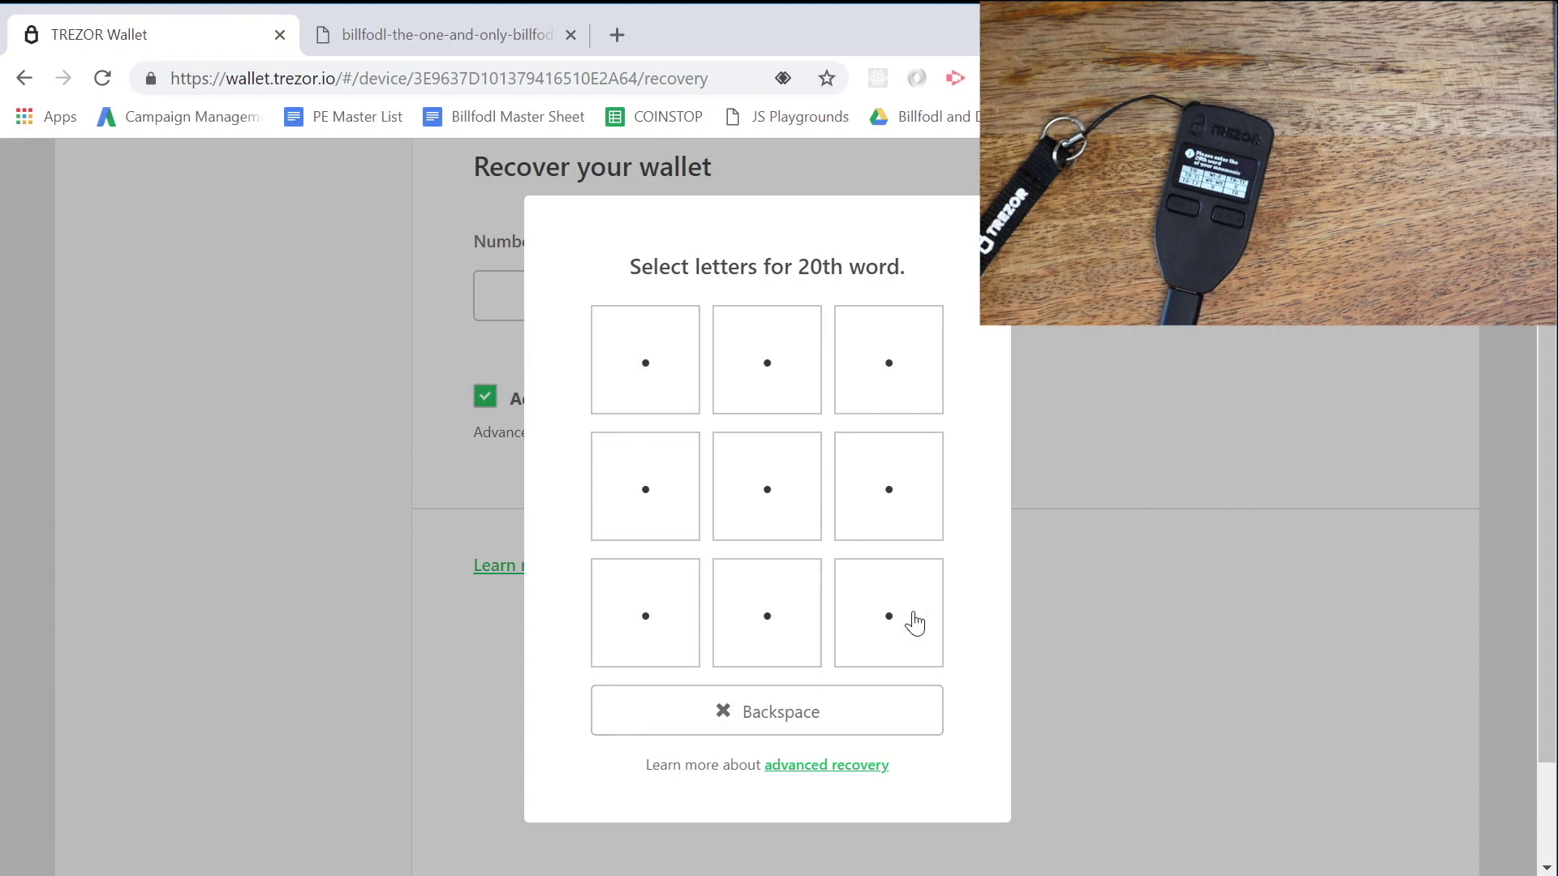
Enter the 20th, 21st and 22nd words of the recovery seed on the blind letter grid
click(895, 564)
click(875, 508)
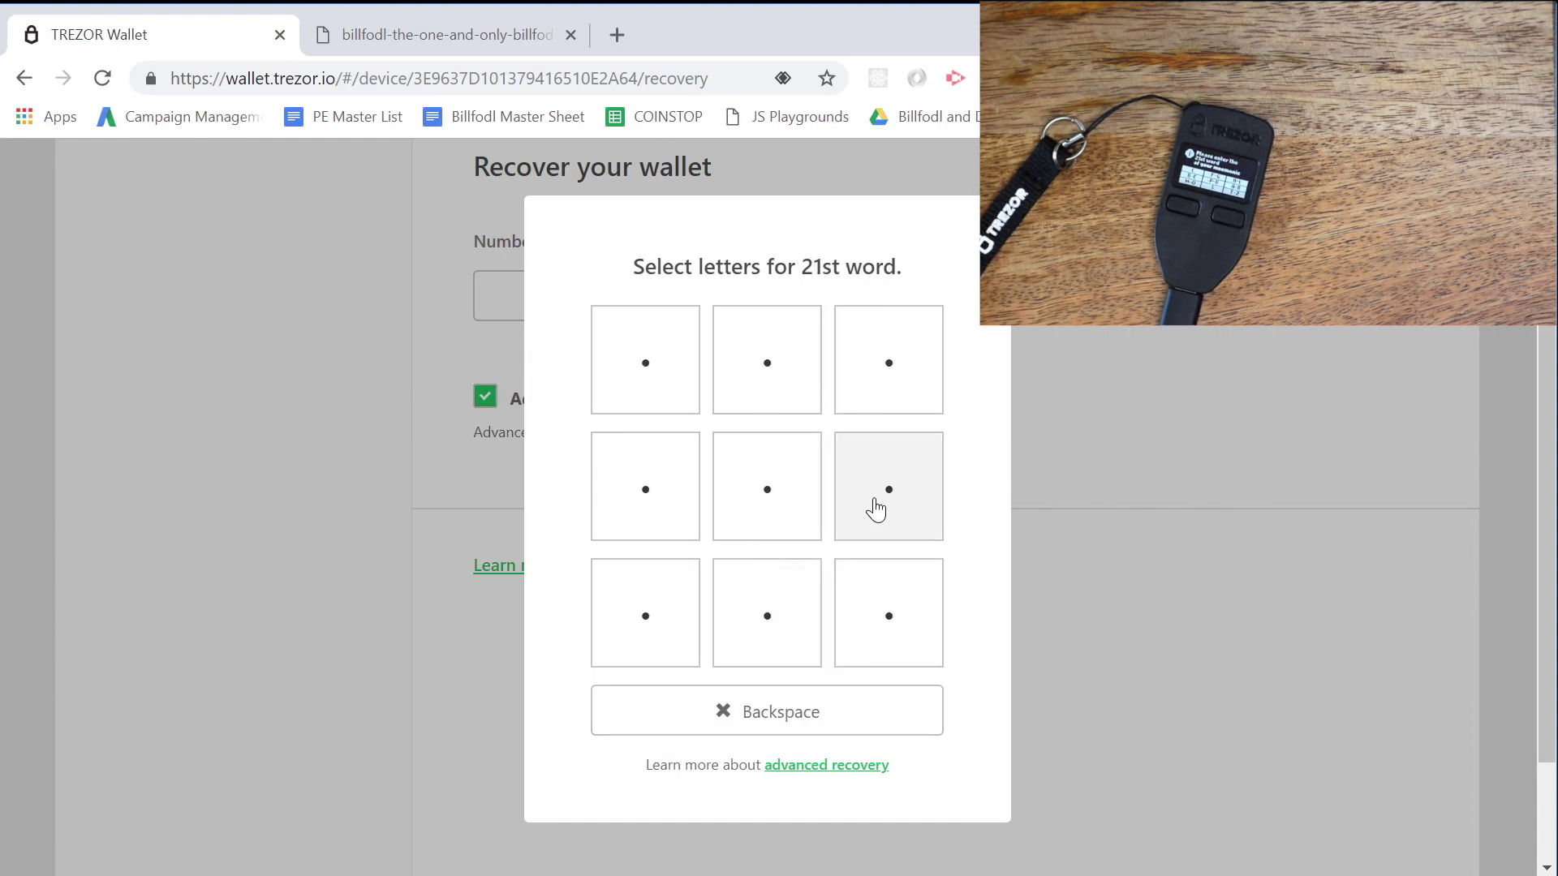
click(763, 366)
click(674, 487)
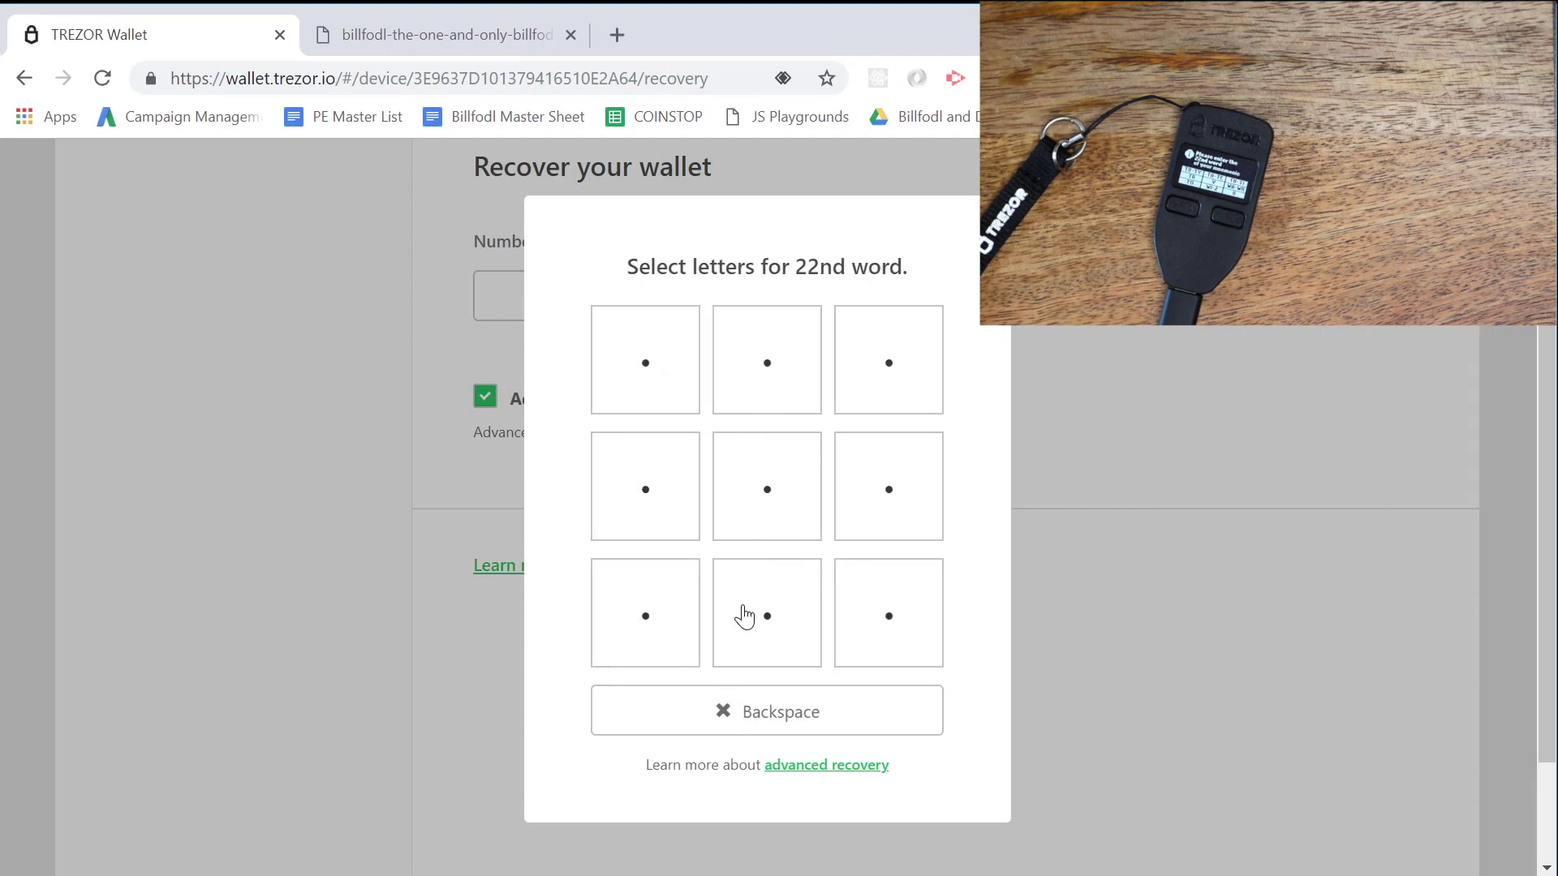
click(611, 376)
click(835, 483)
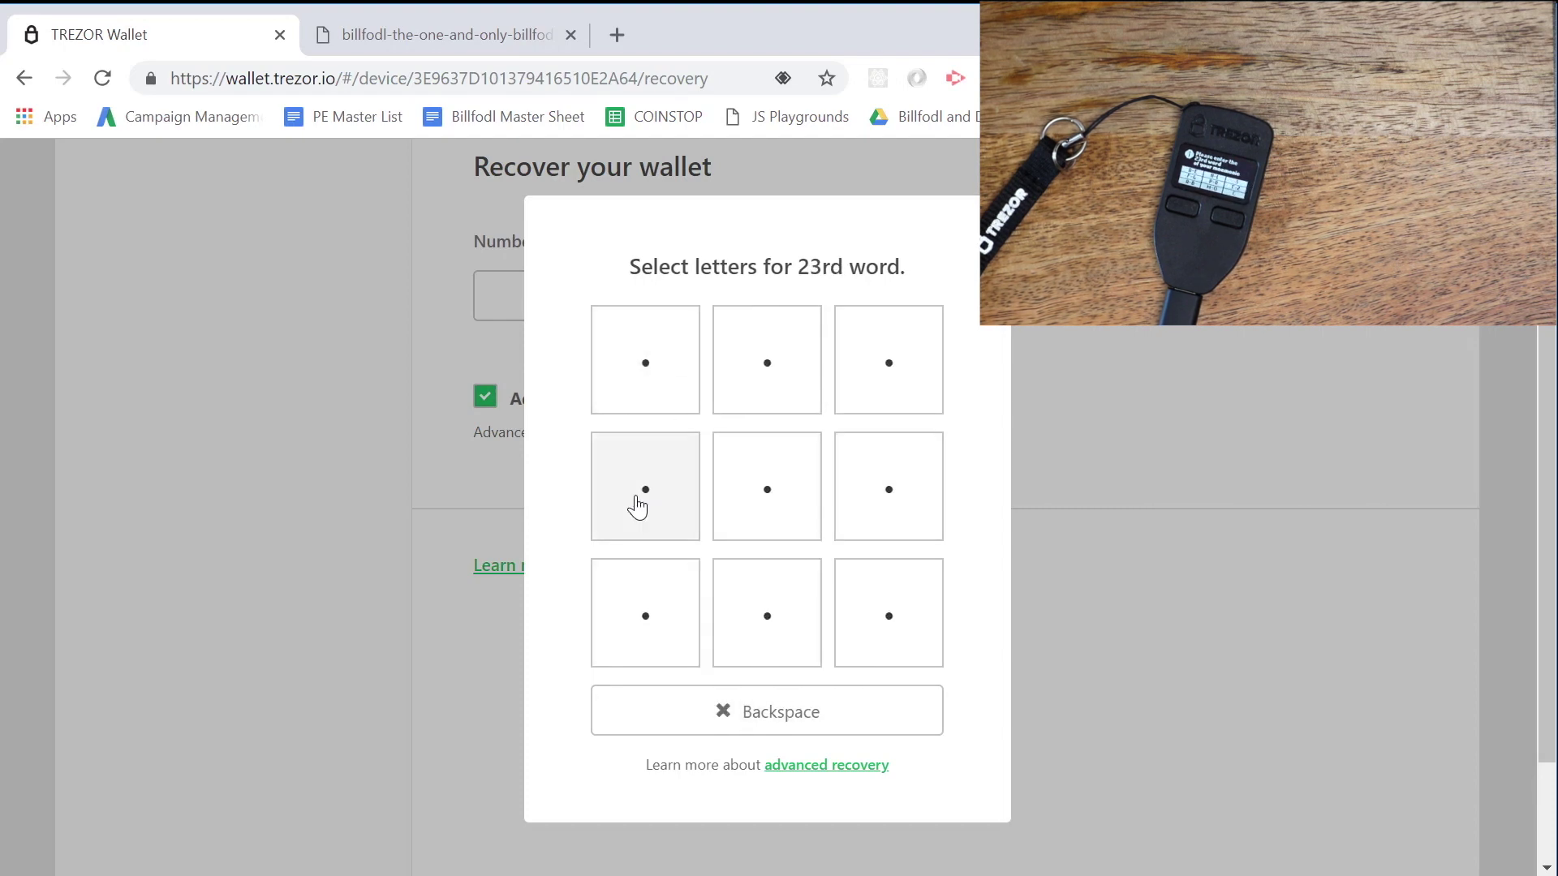
Enter the 23rd and 24th words of the recovery seed to complete the wallet recovery
click(672, 619)
click(862, 608)
click(890, 369)
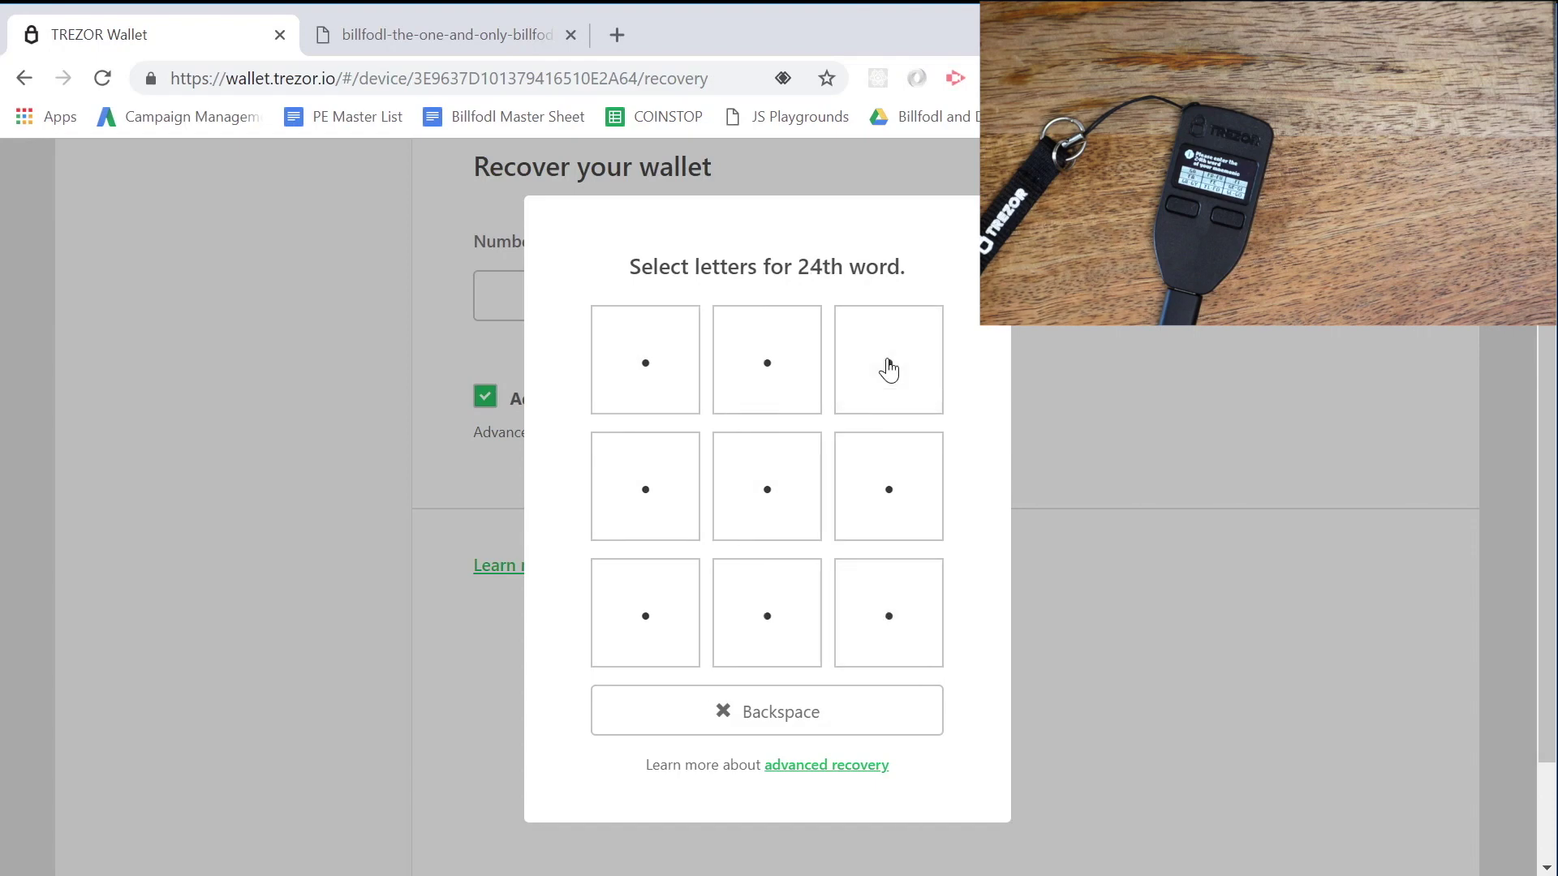
click(907, 627)
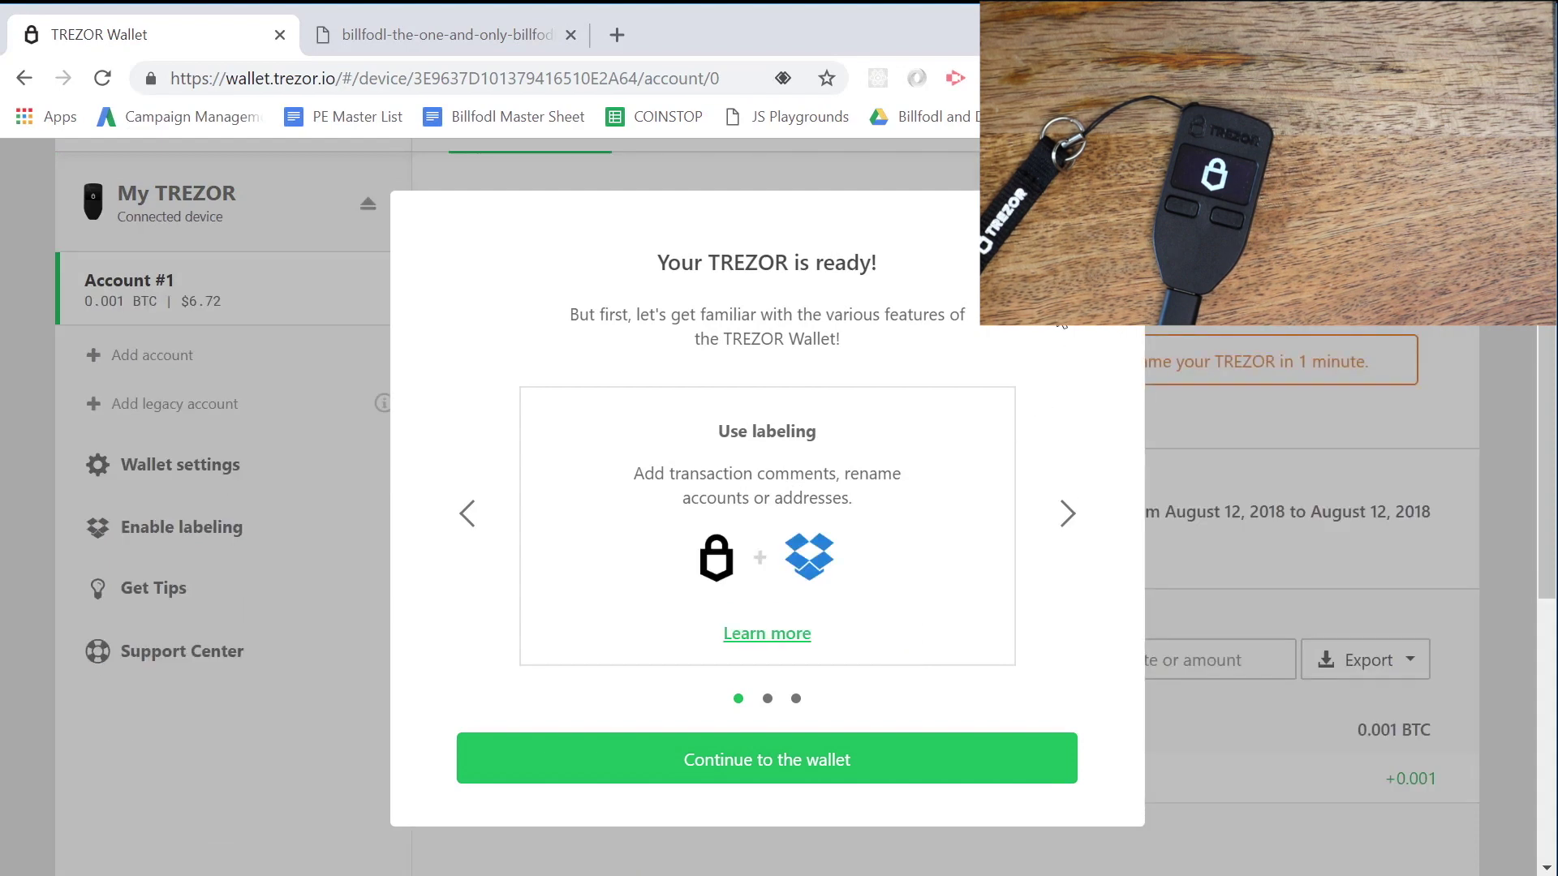
Dismiss the feature introduction, continue to the wallet and review the balance and transactions of Account #1
click(792, 758)
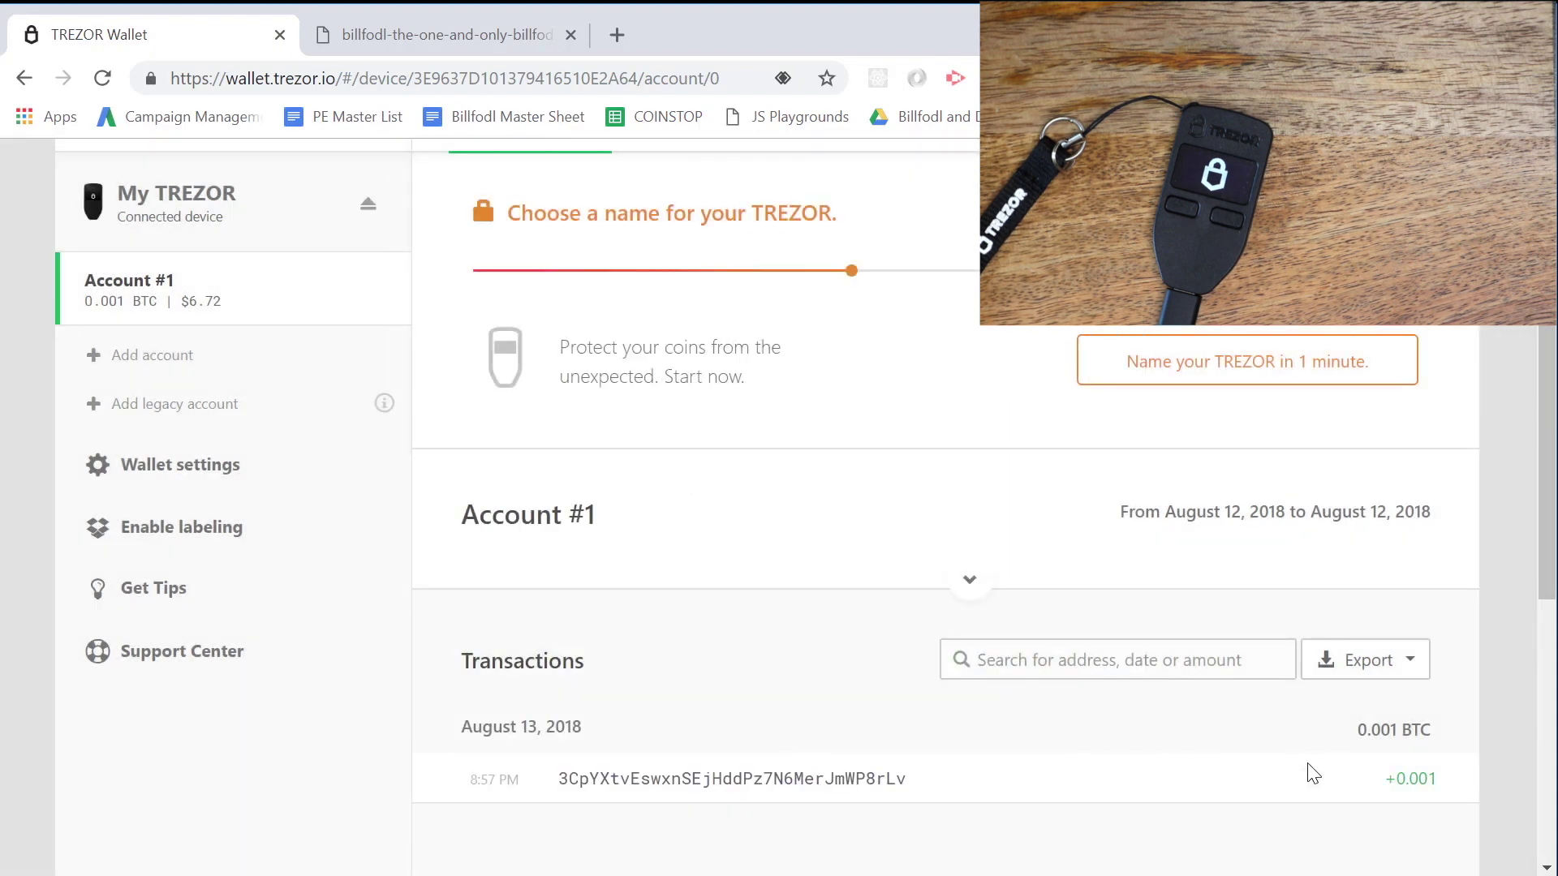
mouse_move(1410, 734)
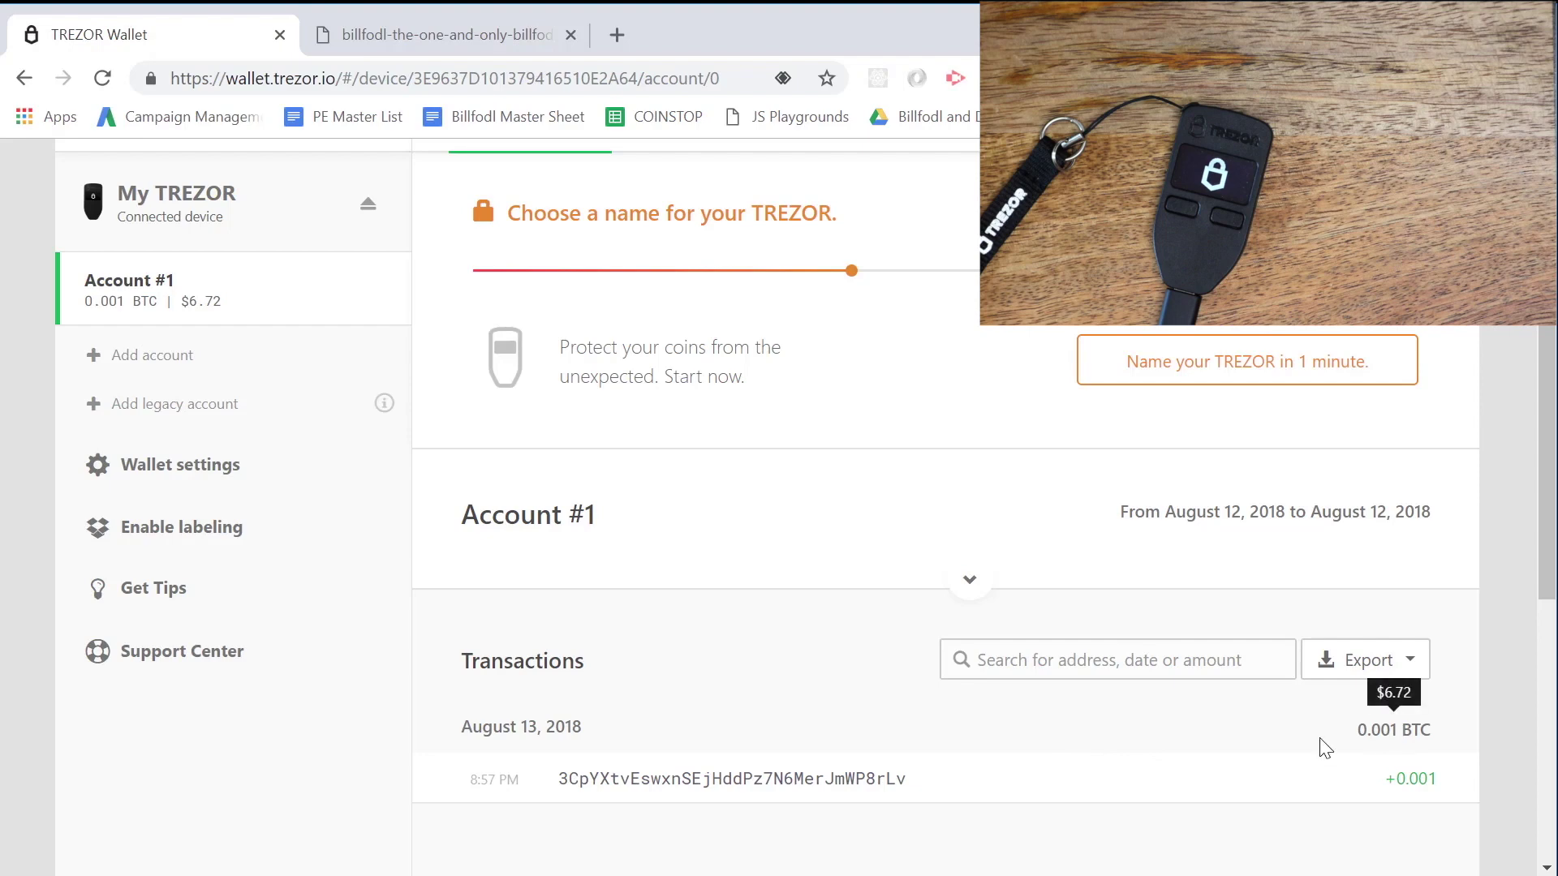
scroll(1201, 719, down, 2)
scroll(1222, 699, up, 2)
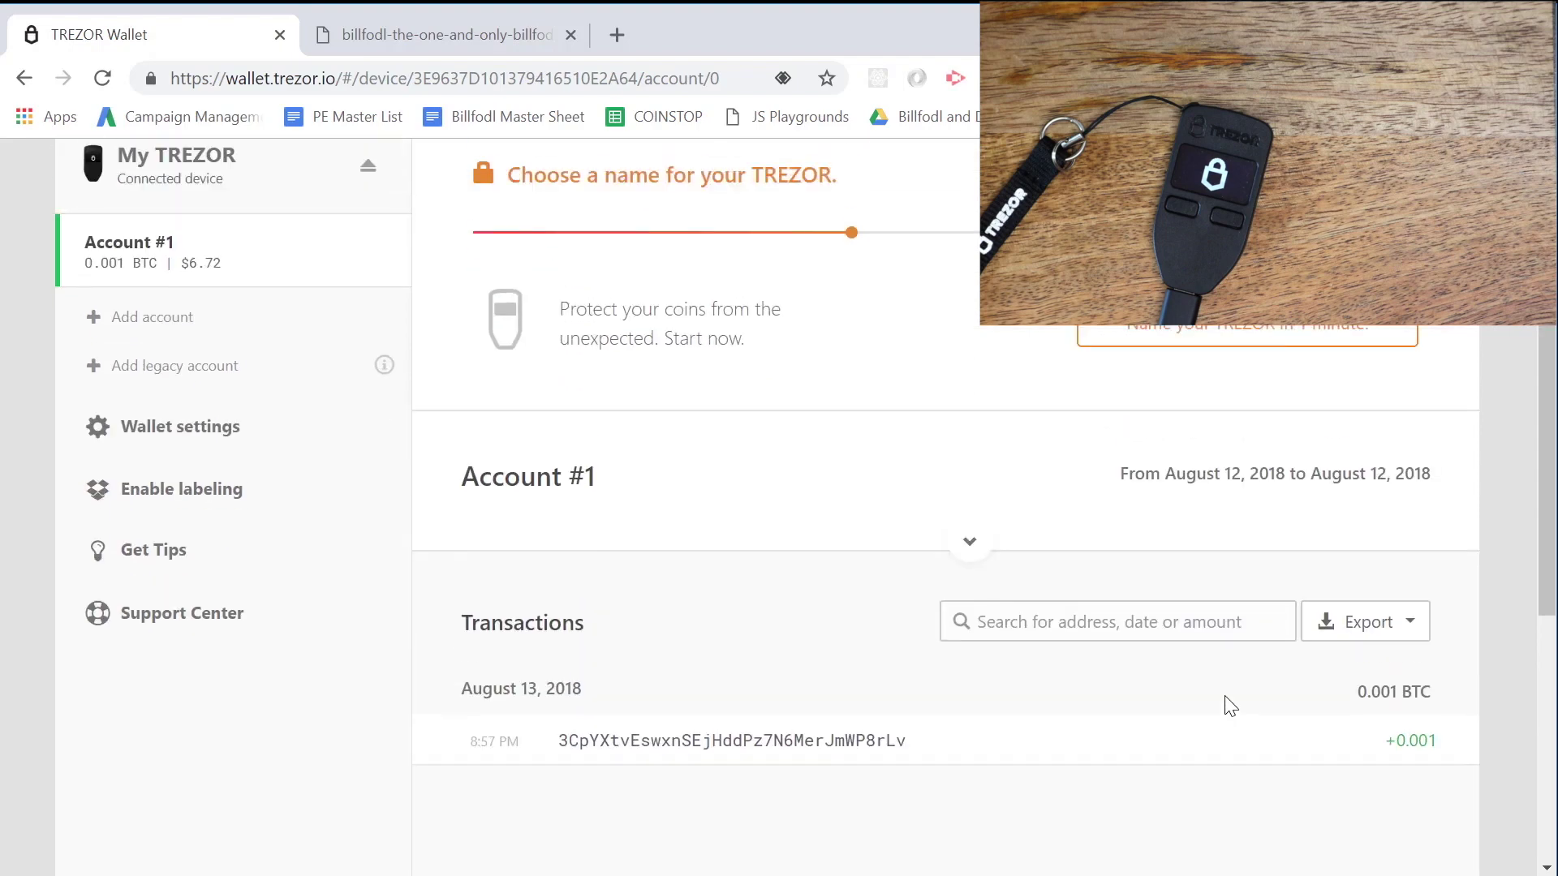